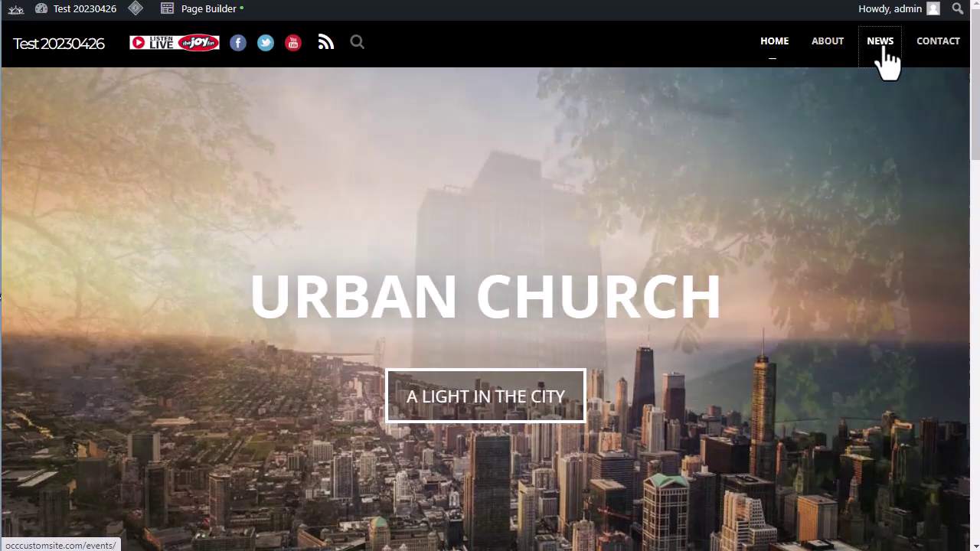
Open the site's News page, check the WP-EZ dashboard, then return to the site tab
click(882, 52)
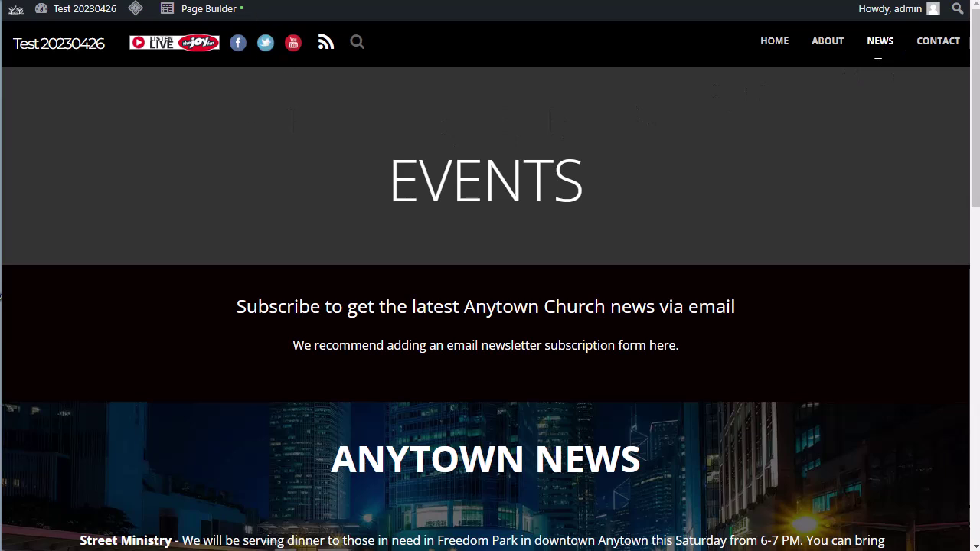
click(287, 0)
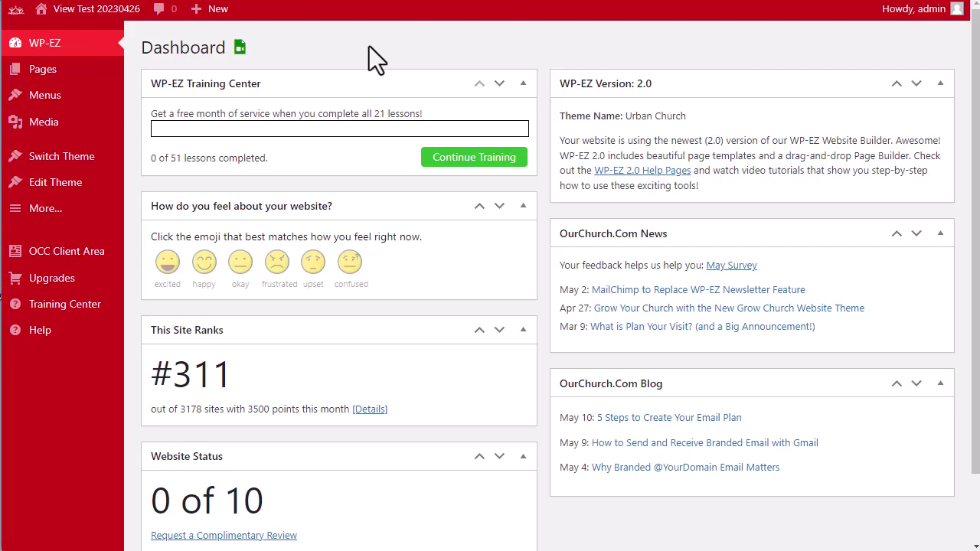
key(alt+Tab)
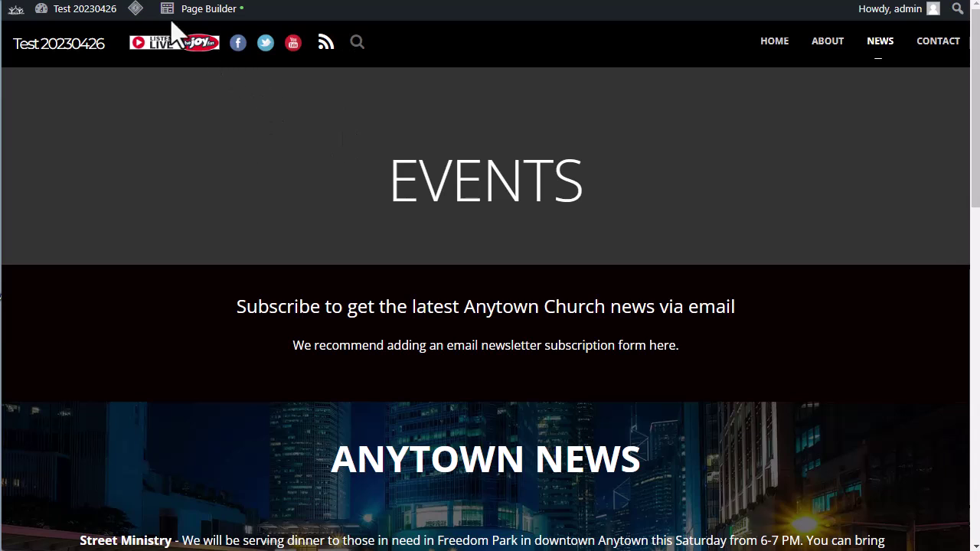
In Beaver Builder, delete the newsletter recommendation line from the subscribe text block and save it
click(211, 17)
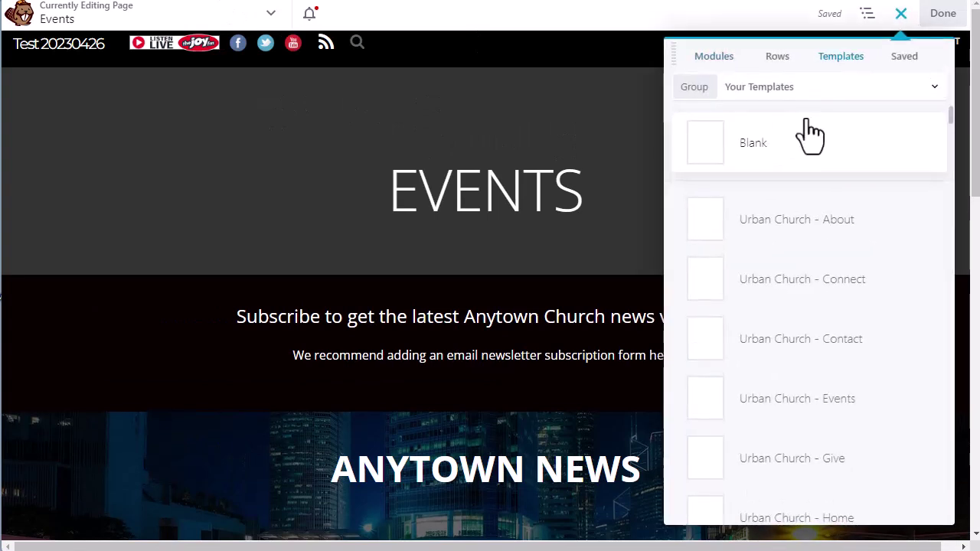
click(901, 15)
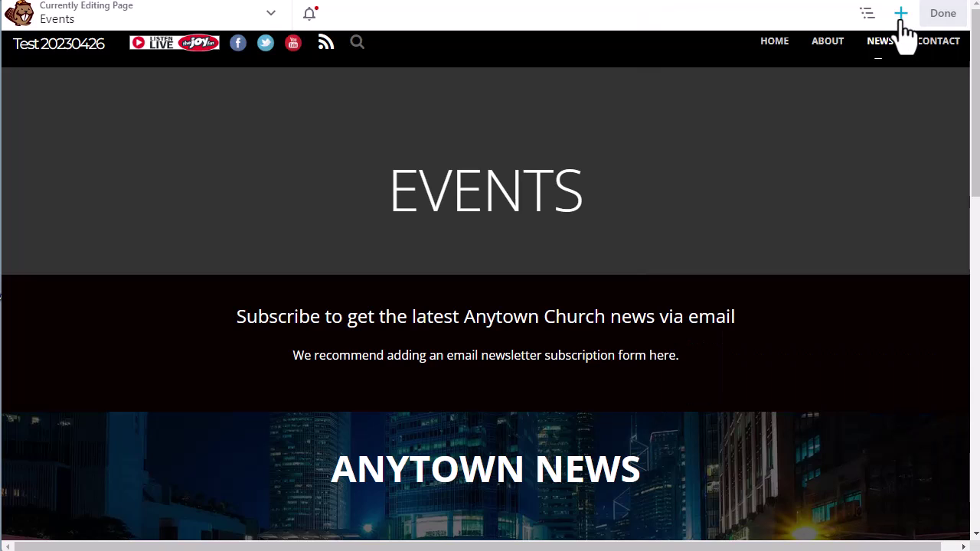
mouse_move(739, 308)
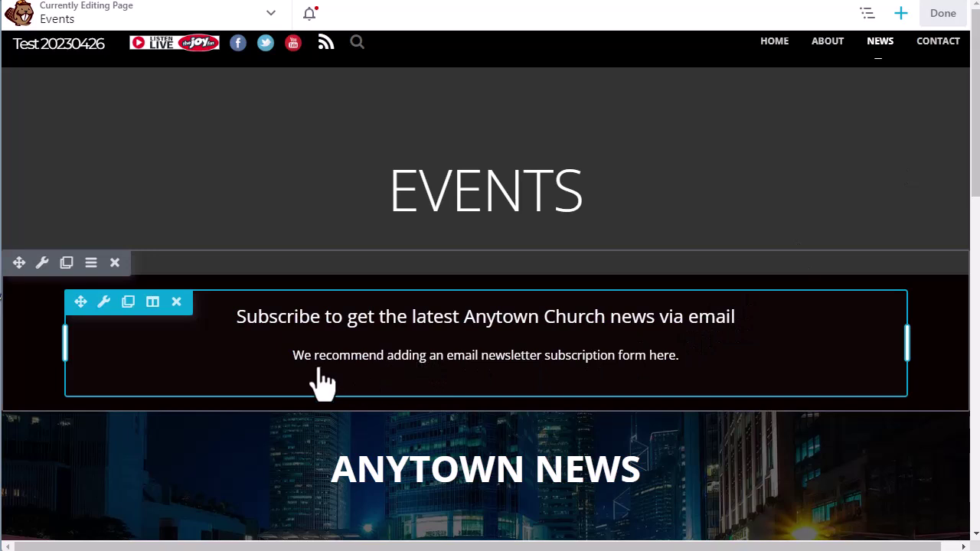
click(512, 375)
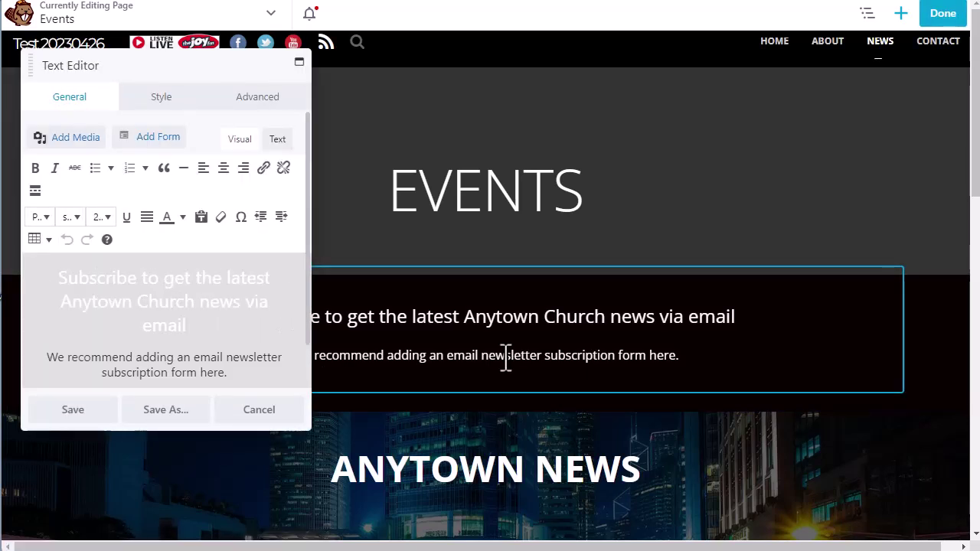
scroll(238, 331, down, 1)
click(228, 336)
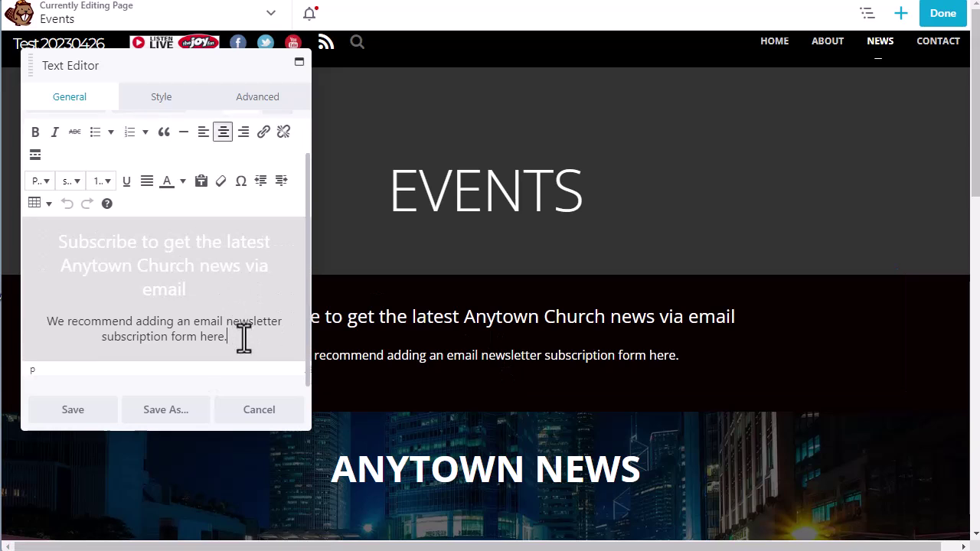
key(BackSpace)
key(BackSpace)
key(BackSpace)
key(BackSpace)
key(BackSpace)
key(BackSpace)
key(BackSpace)
key(BackSpace)
key(BackSpace)
key(BackSpace)
key(BackSpace)
key(BackSpace)
key(BackSpace)
key(BackSpace)
key(BackSpace)
key(BackSpace)
key(BackSpace)
key(BackSpace)
key(BackSpace)
key(BackSpace)
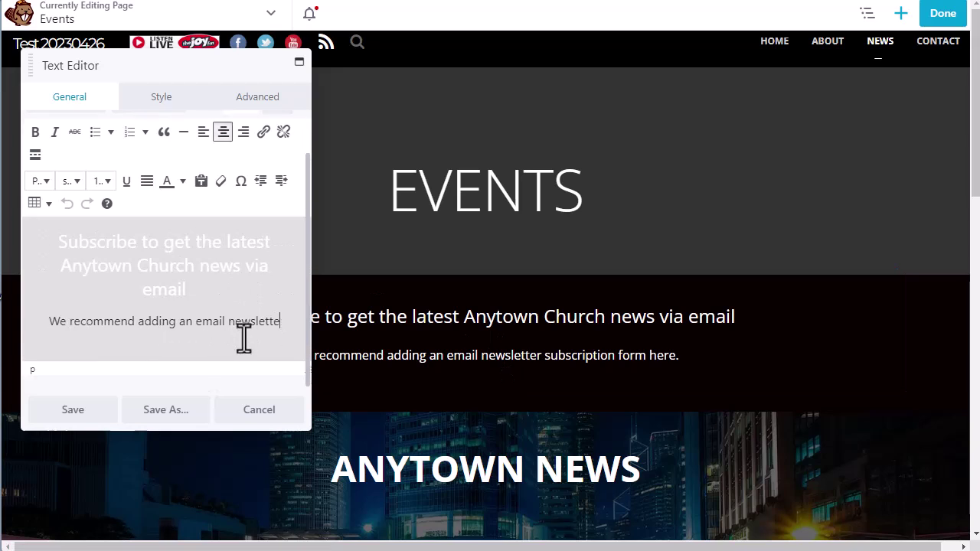
key(BackSpace)
key(BackSpace)
key(BackSpace)
key(BackSpace)
key(BackSpace)
key(BackSpace)
key(BackSpace)
key(BackSpace)
key(BackSpace)
key(BackSpace)
key(BackSpace)
key(BackSpace)
key(BackSpace)
key(BackSpace)
key(BackSpace)
key(BackSpace)
key(BackSpace)
key(BackSpace)
key(BackSpace)
key(BackSpace)
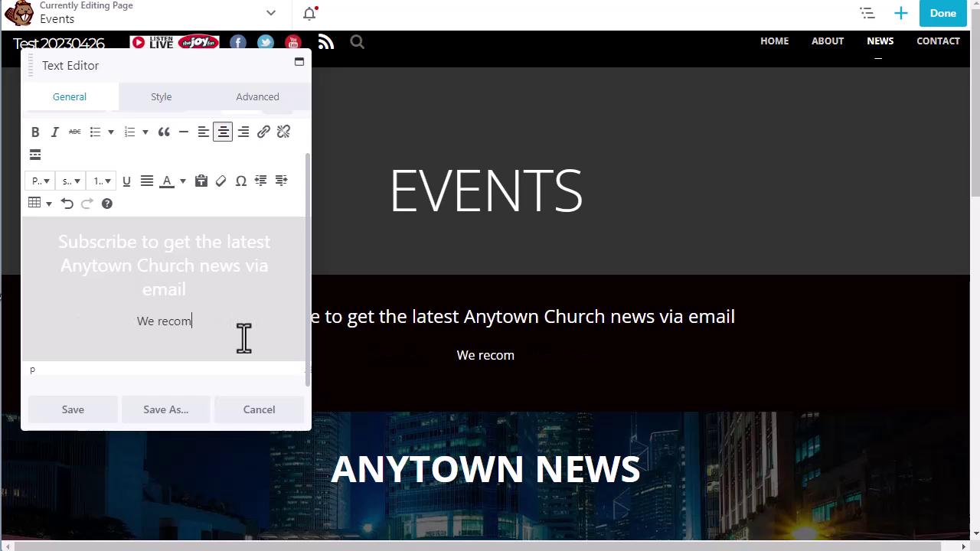
key(BackSpace)
key(BackSpace)
key(BackSpace)
key(BackSpace)
key(BackSpace)
key(BackSpace)
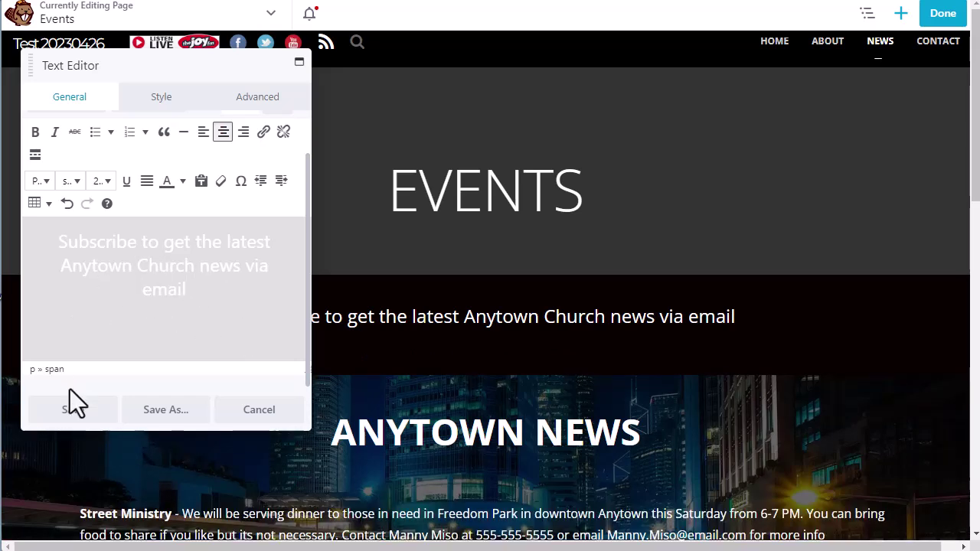
click(74, 415)
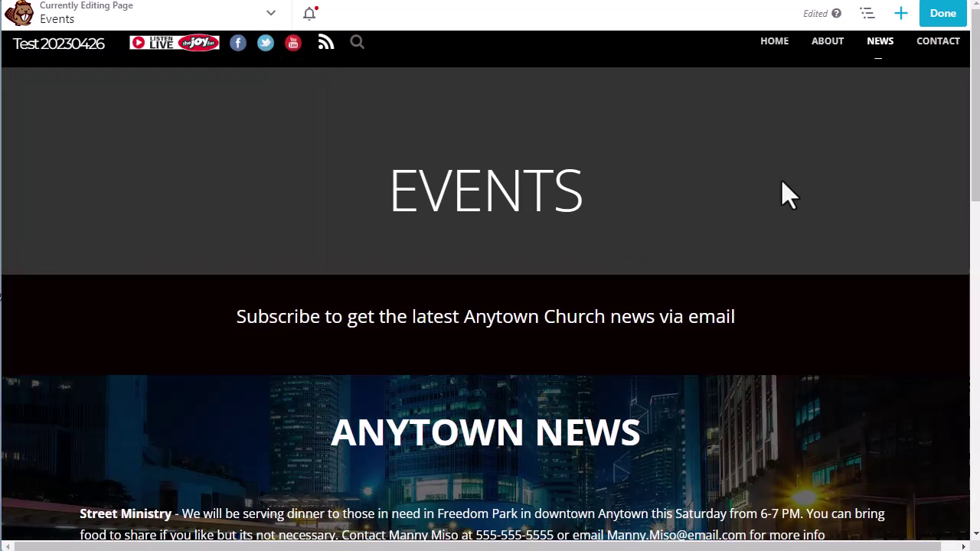
Drag a Subscribe Form module from the Modules list into the row below the subscribe heading
click(903, 18)
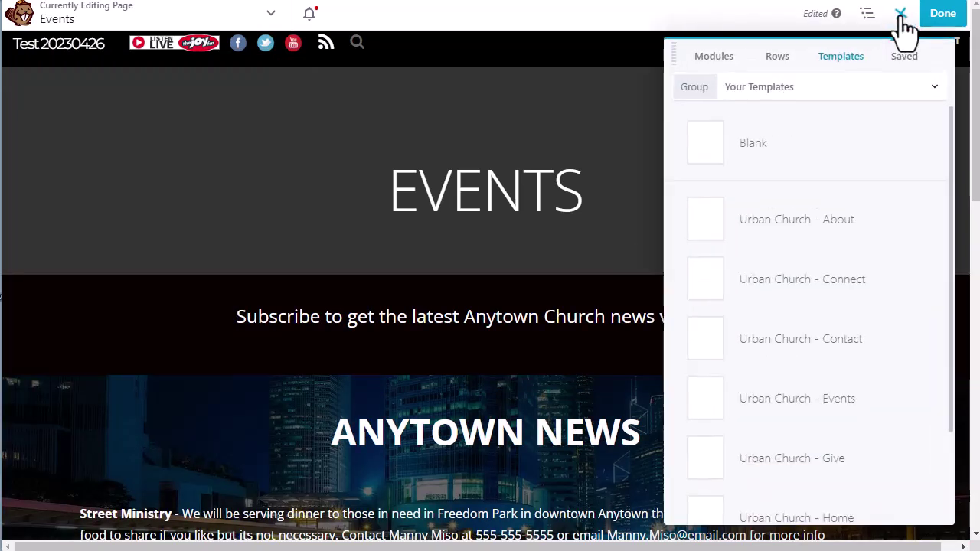
click(710, 61)
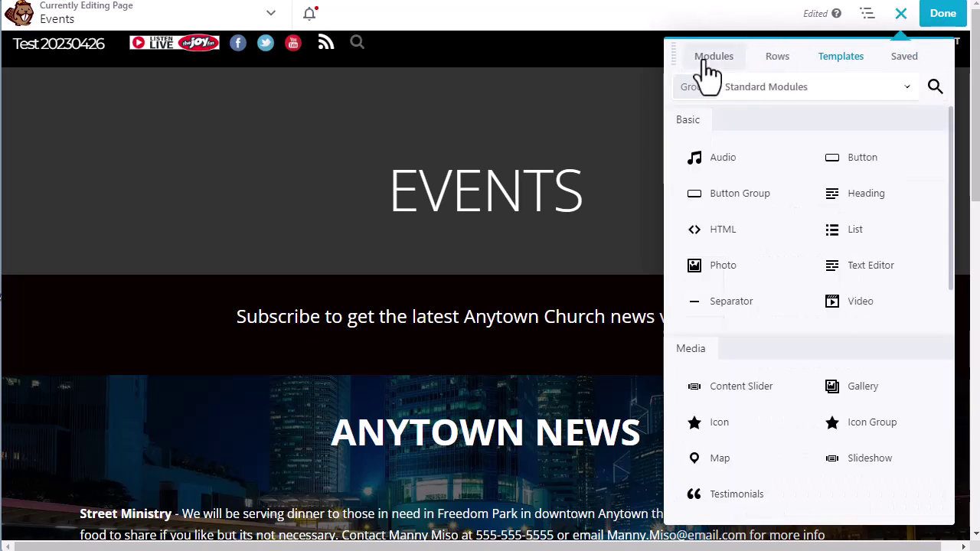
scroll(789, 318, down, 3)
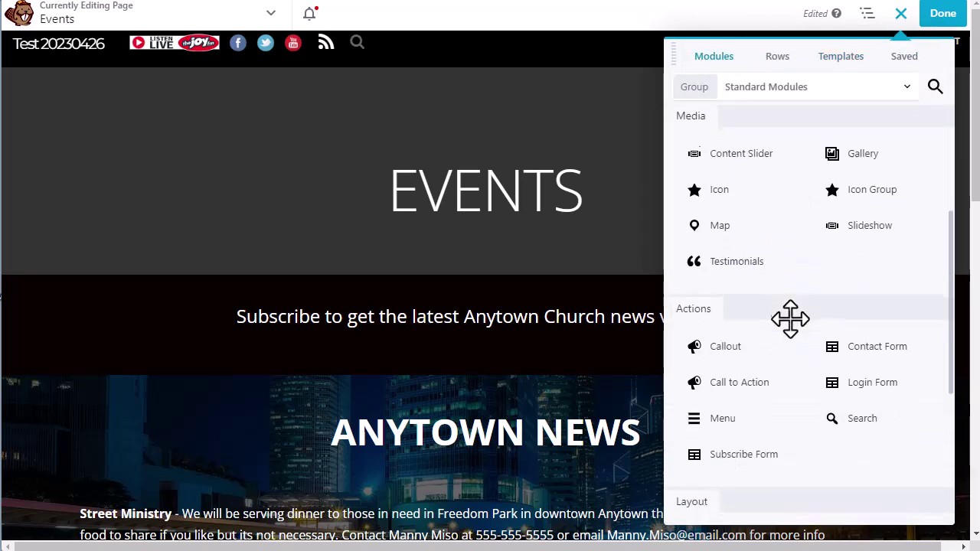
scroll(791, 319, down, 1)
drag(750, 385, 517, 387)
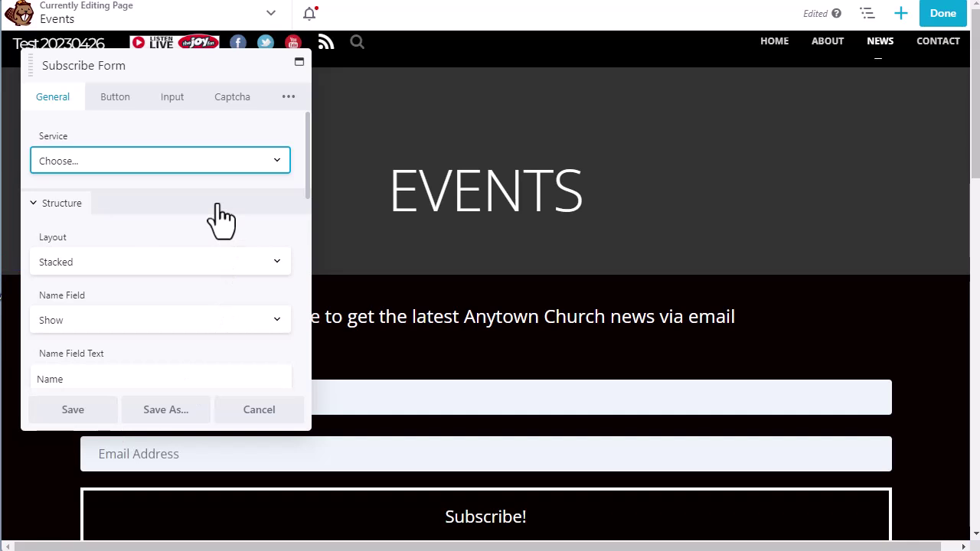
Set the Subscribe Form's service to MailChimp and enter 'OCC-Test' as the Account Name
click(281, 163)
scroll(216, 238, down, 2)
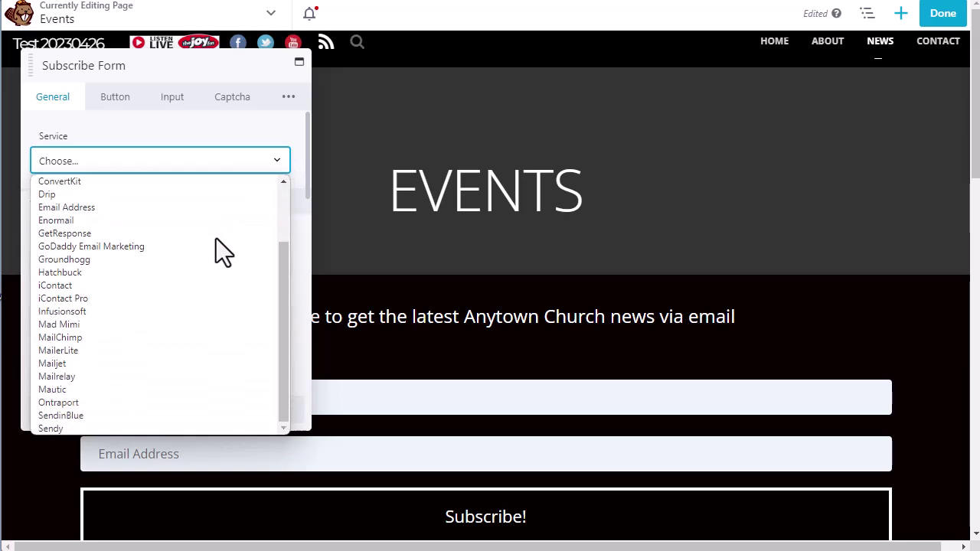
click(88, 339)
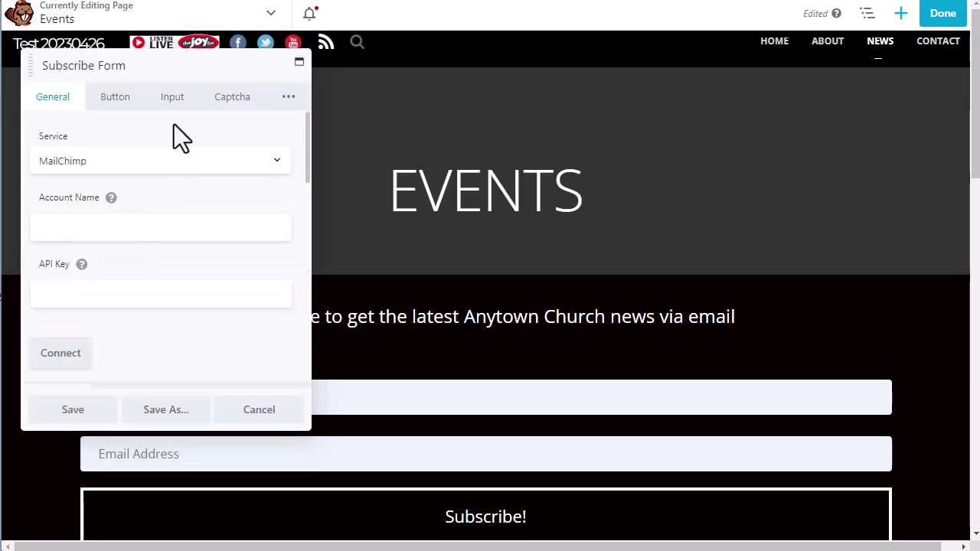
click(92, 228)
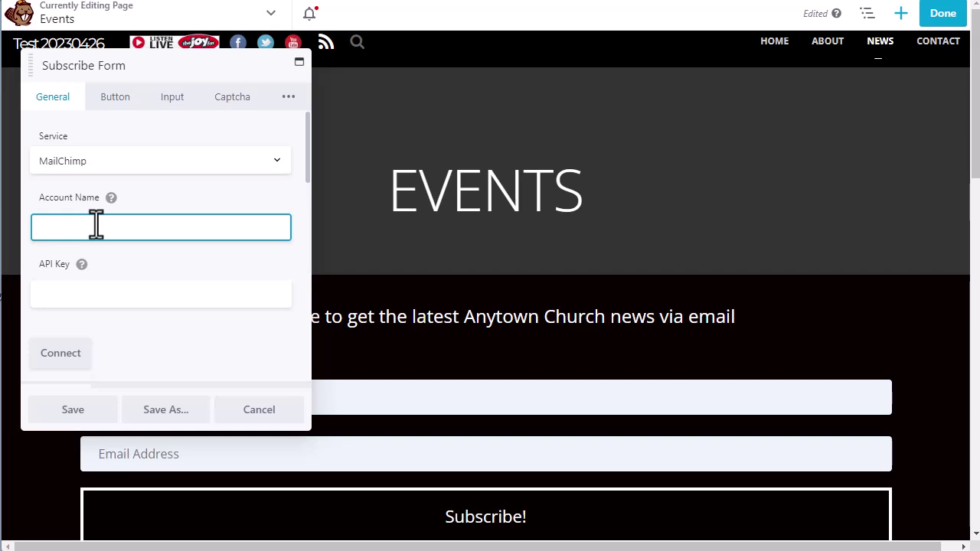
text(OCC)
text(-Test)
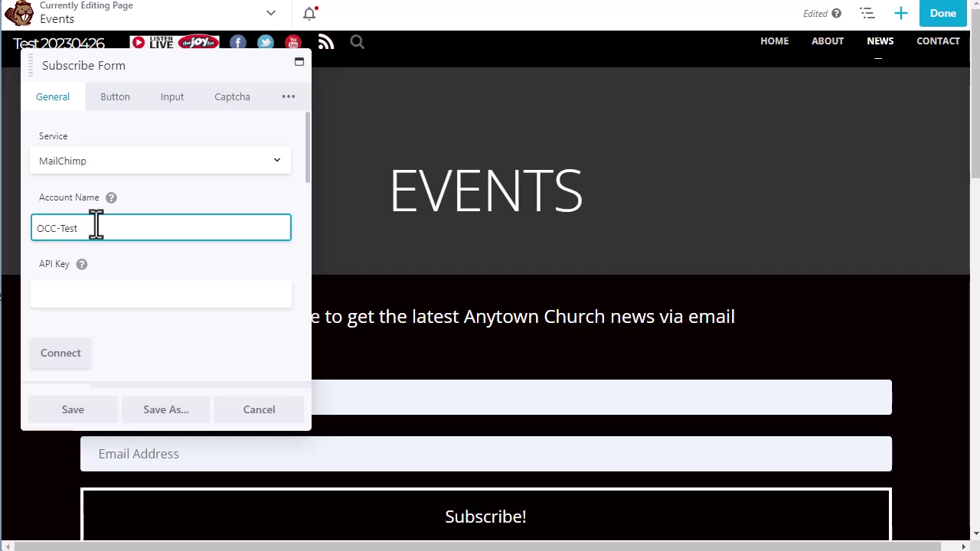
click(86, 292)
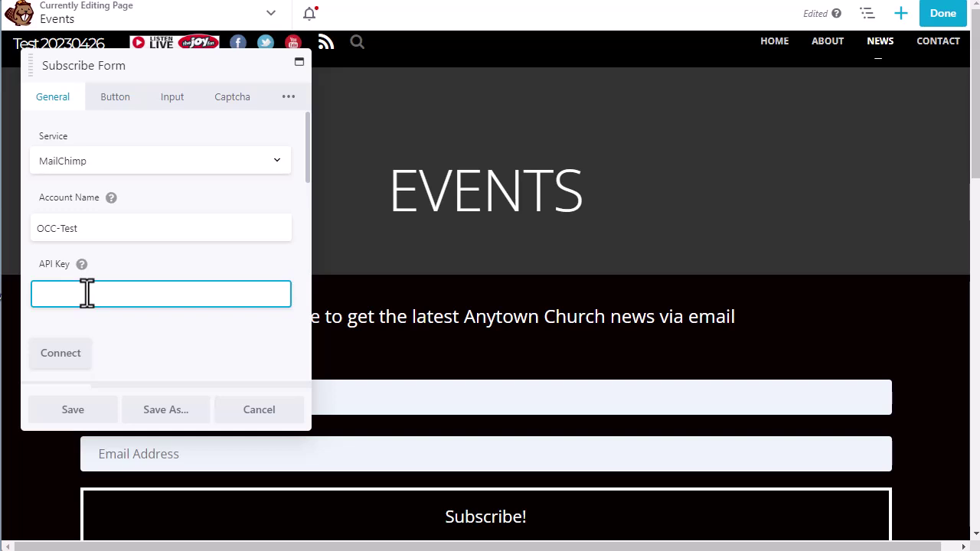
mouse_move(82, 266)
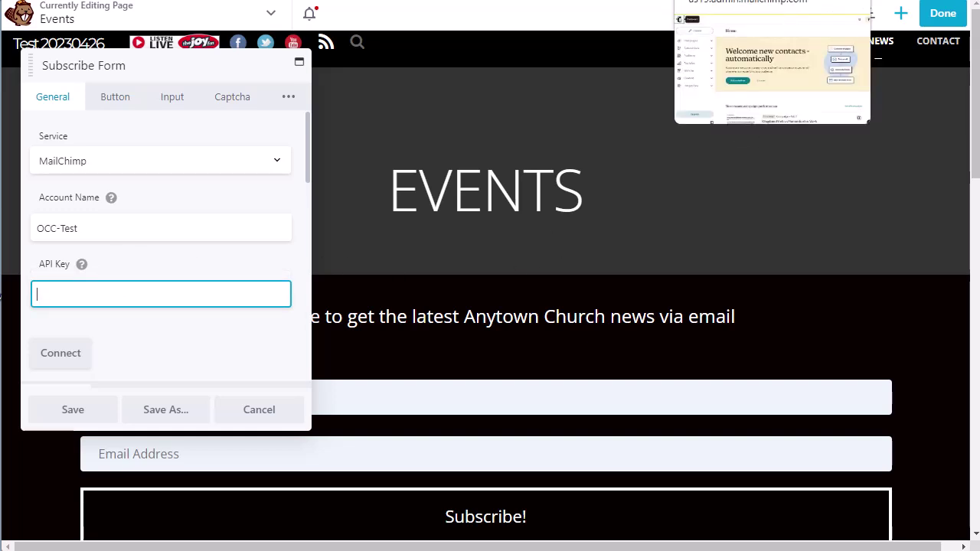
In Mailchimp, go to the account settings' Extras > API keys page
key(ctrl+Tab)
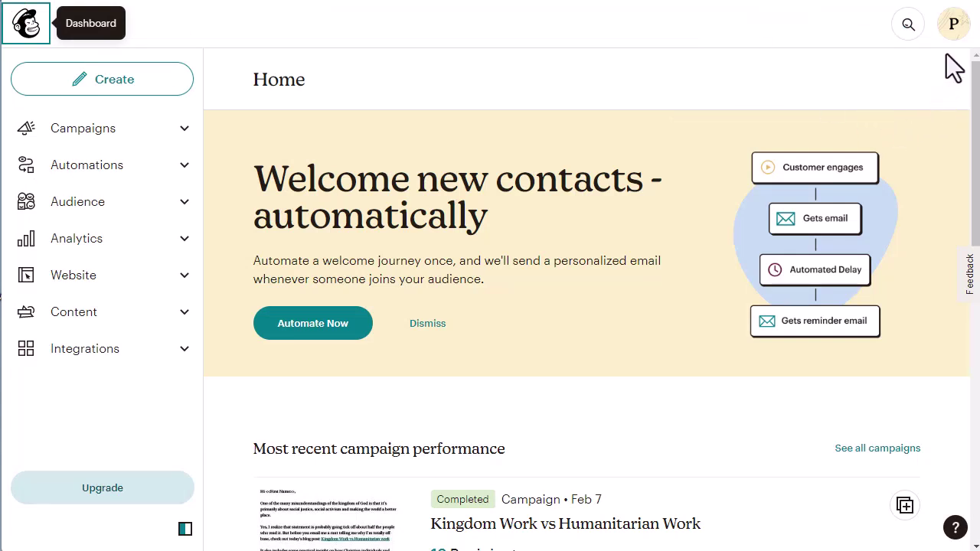
click(954, 26)
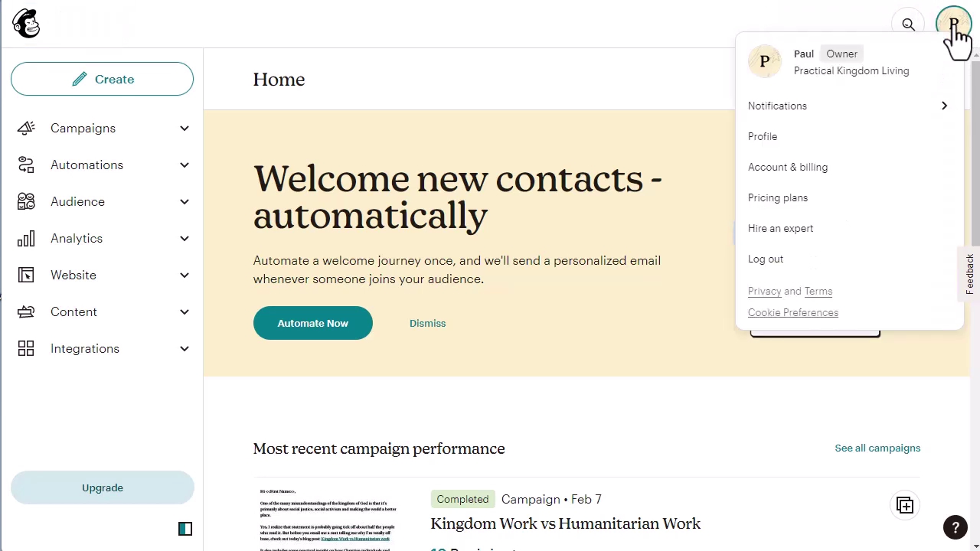
click(797, 174)
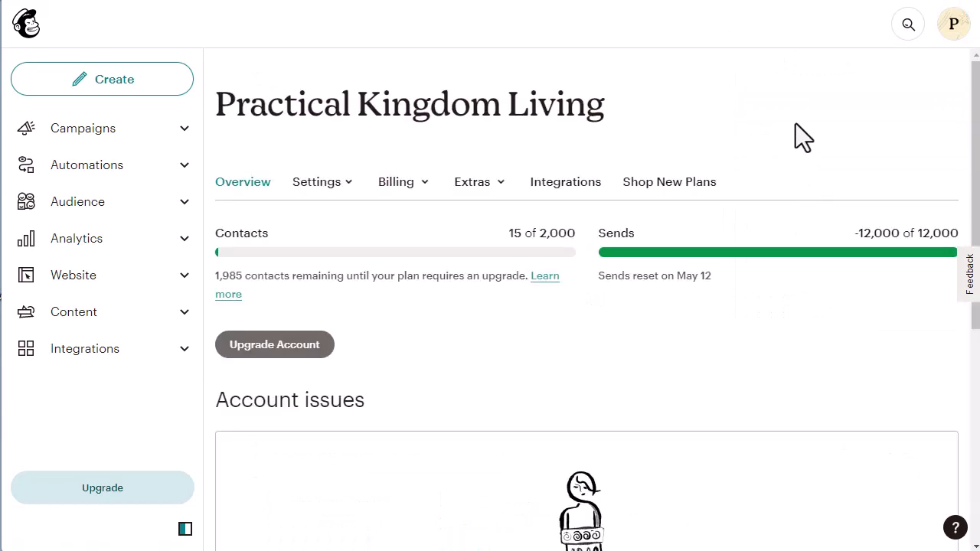
click(472, 185)
click(477, 272)
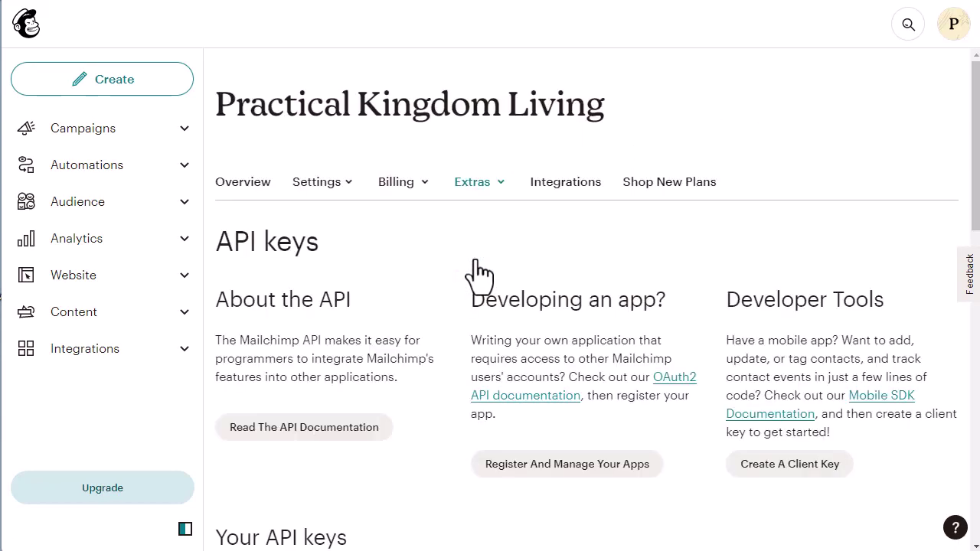
scroll(425, 234, down, 3)
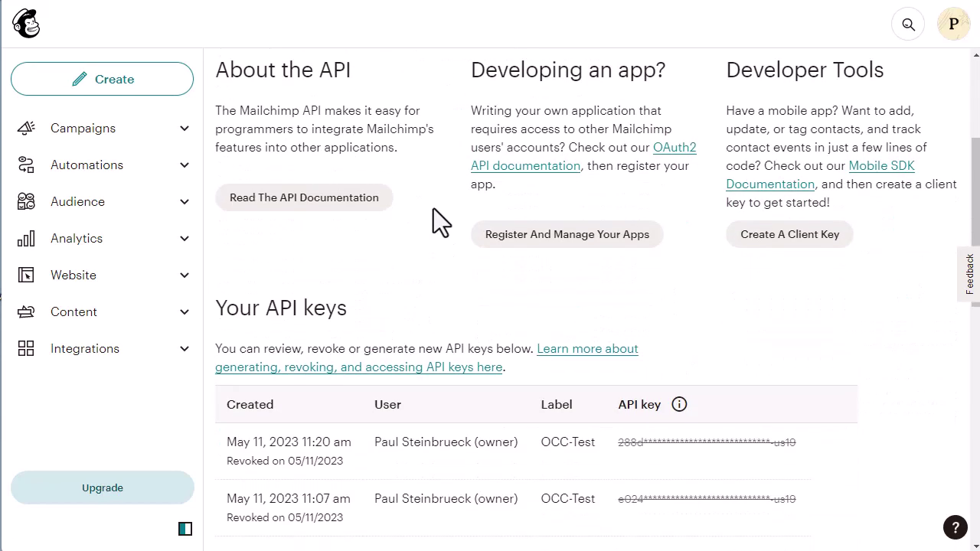
scroll(441, 222, down, 3)
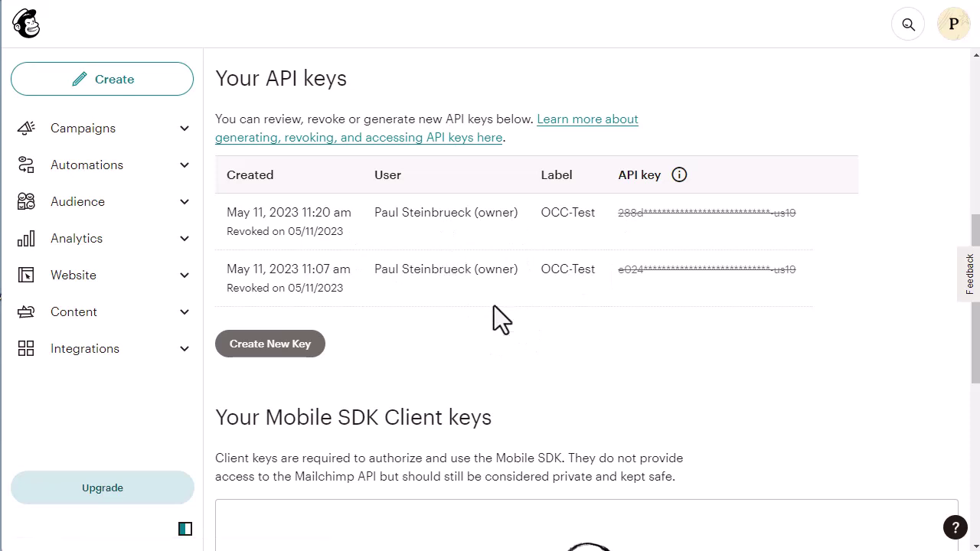
Create an API key named 'OCC-Test' and copy it to the clipboard
click(270, 346)
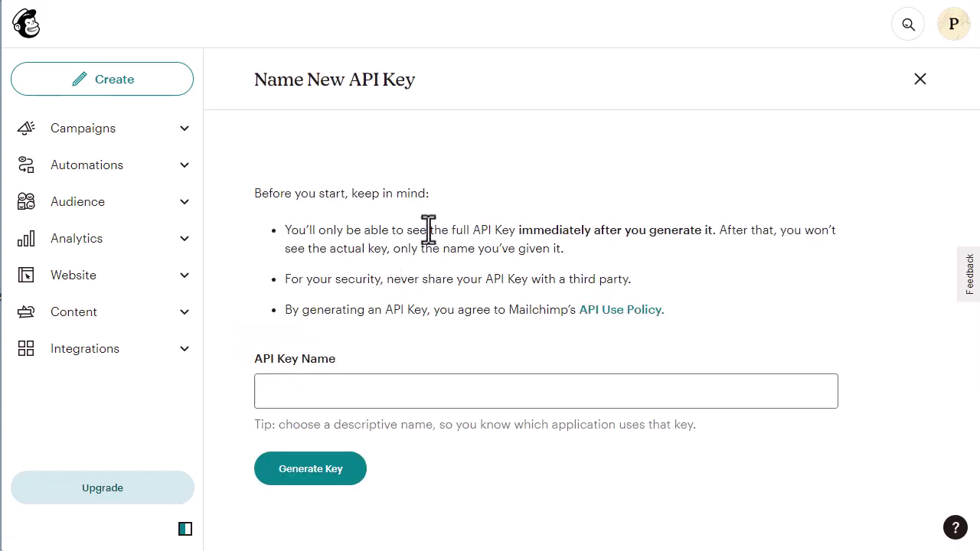
click(326, 387)
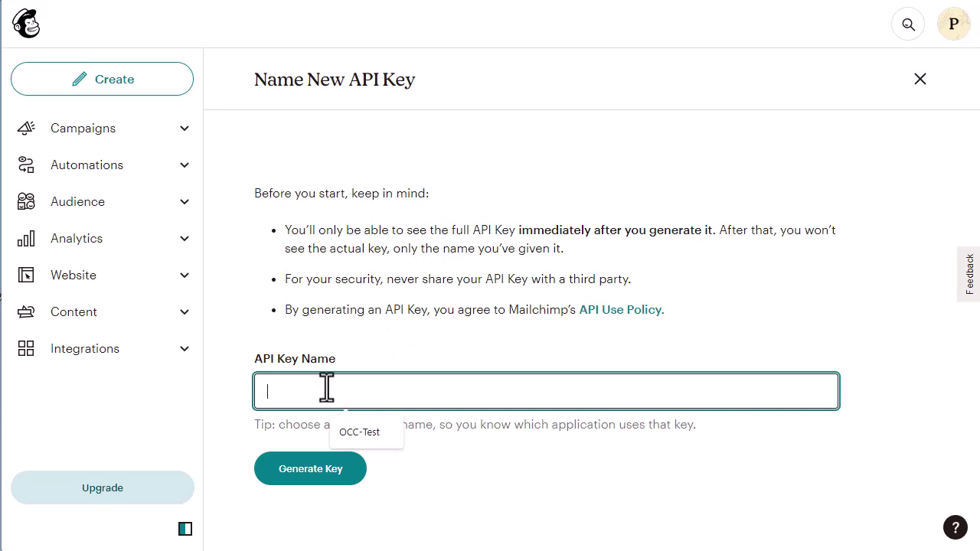
text(OCC-Test)
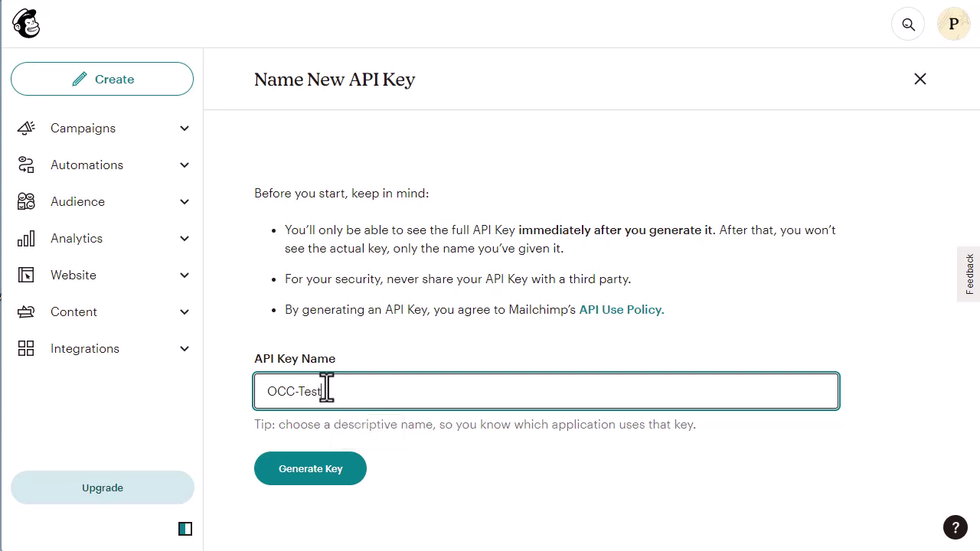
click(312, 470)
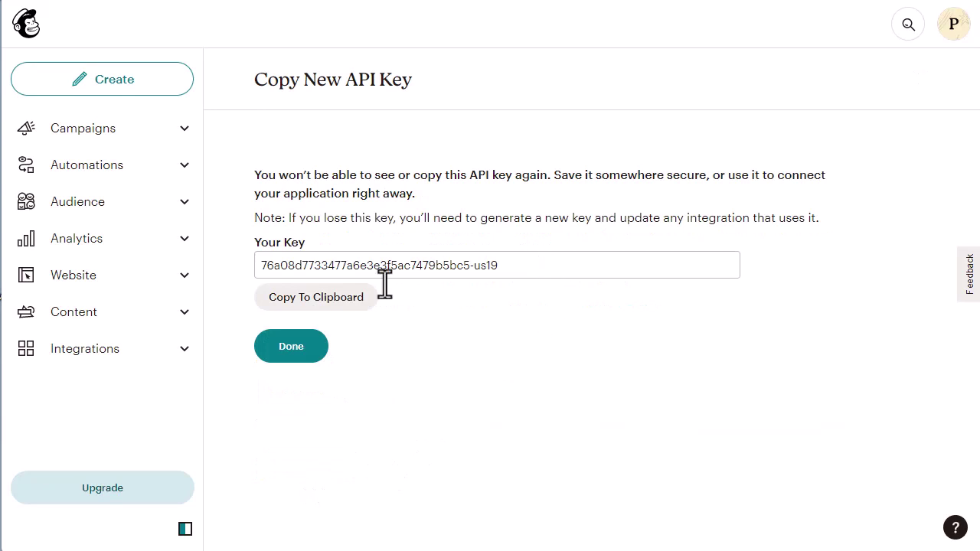
click(334, 301)
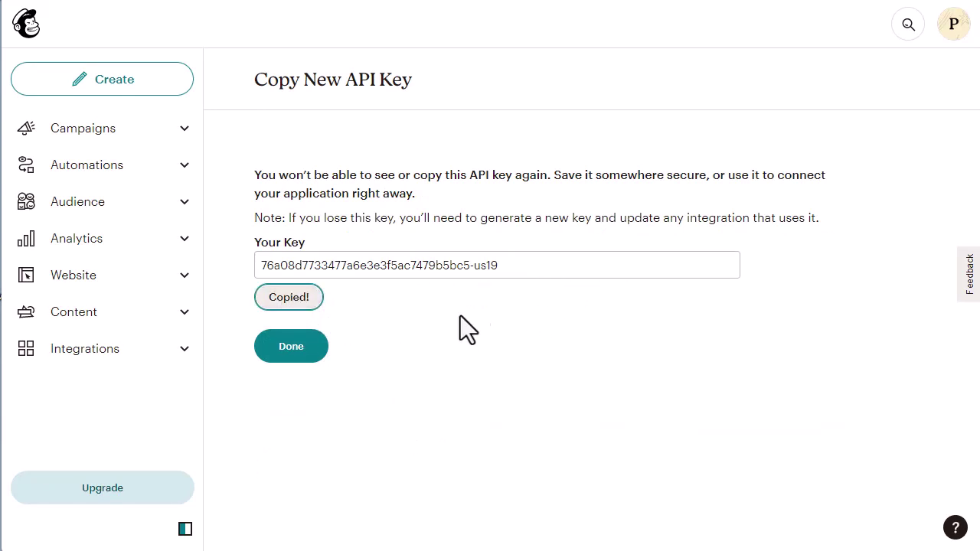
Paste the API key, connect the MailChimp account, and choose the Practical Kingdom Living list
click(335, 2)
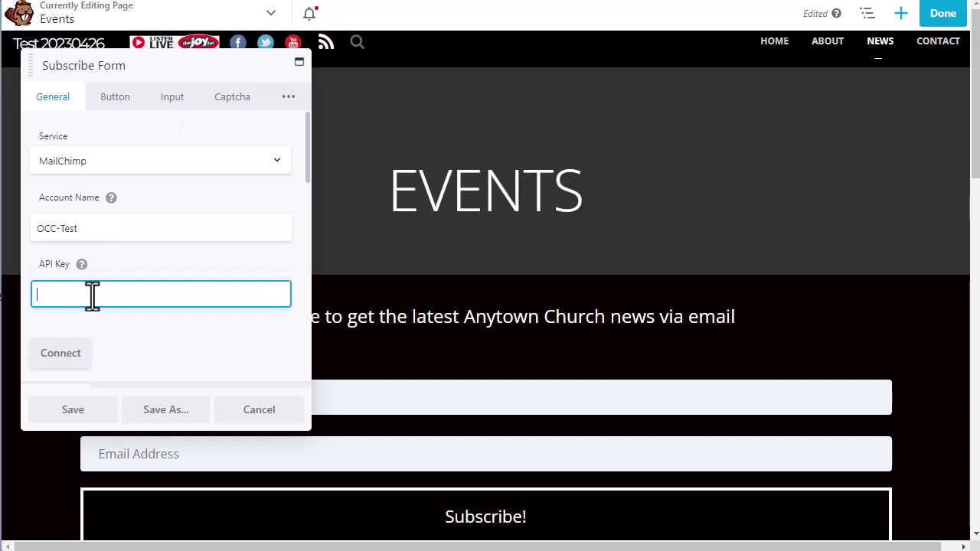
key(ctrl+v)
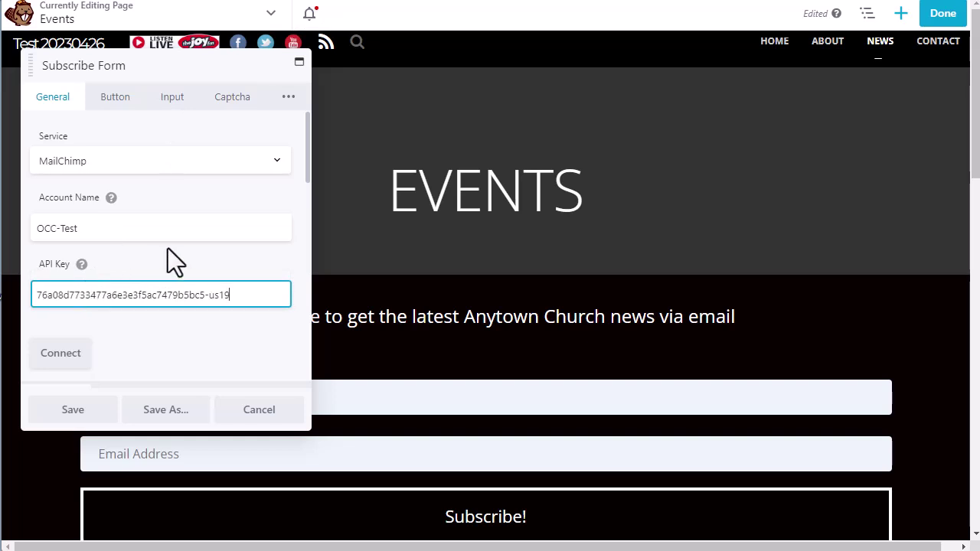
click(62, 357)
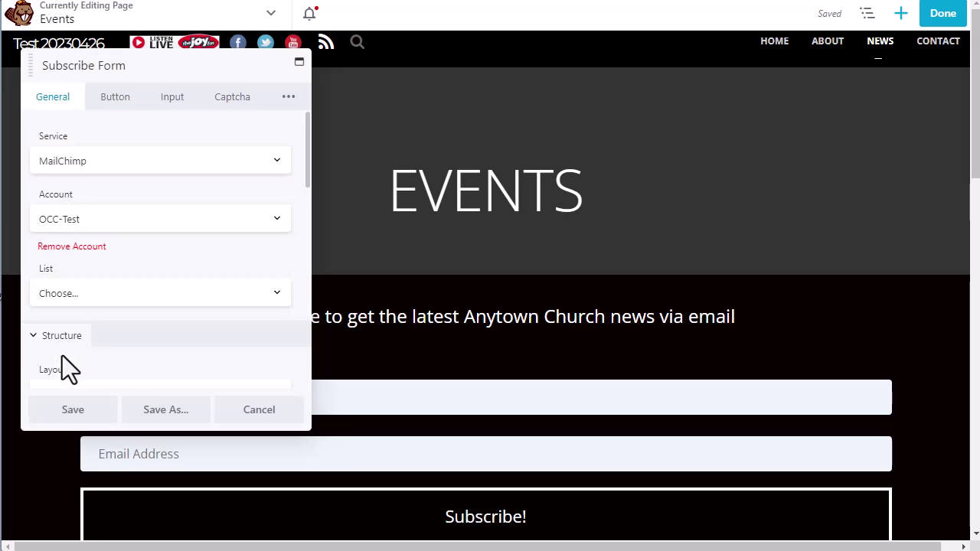
scroll(192, 264, down, 1)
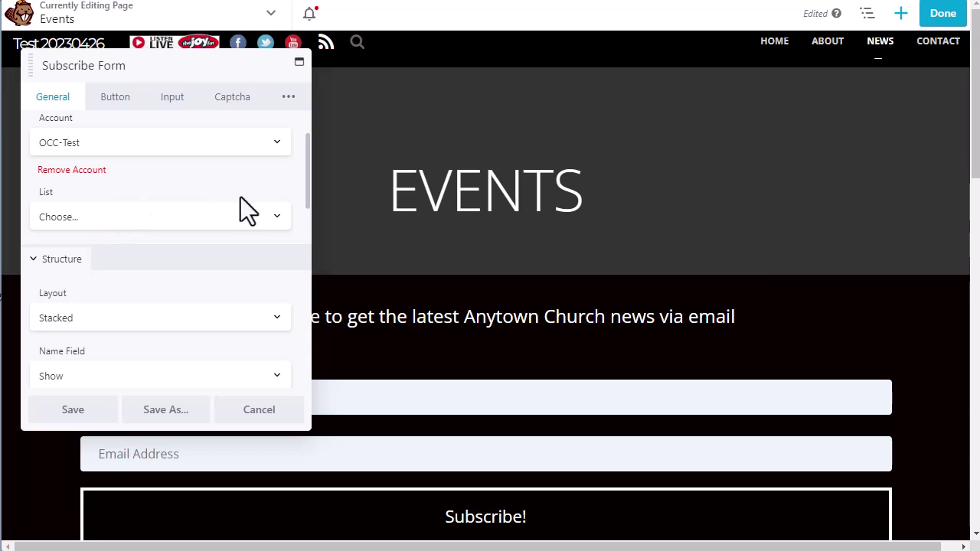
click(259, 219)
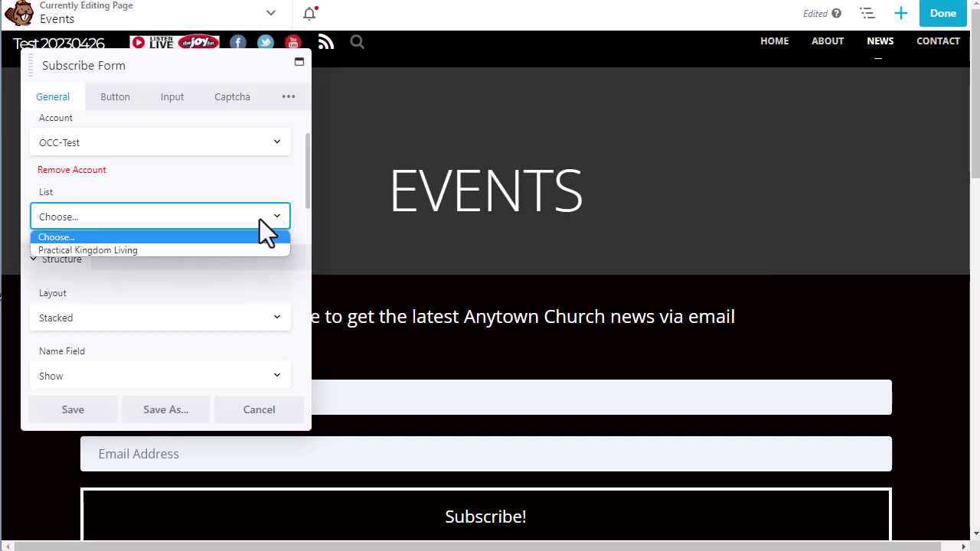
click(119, 252)
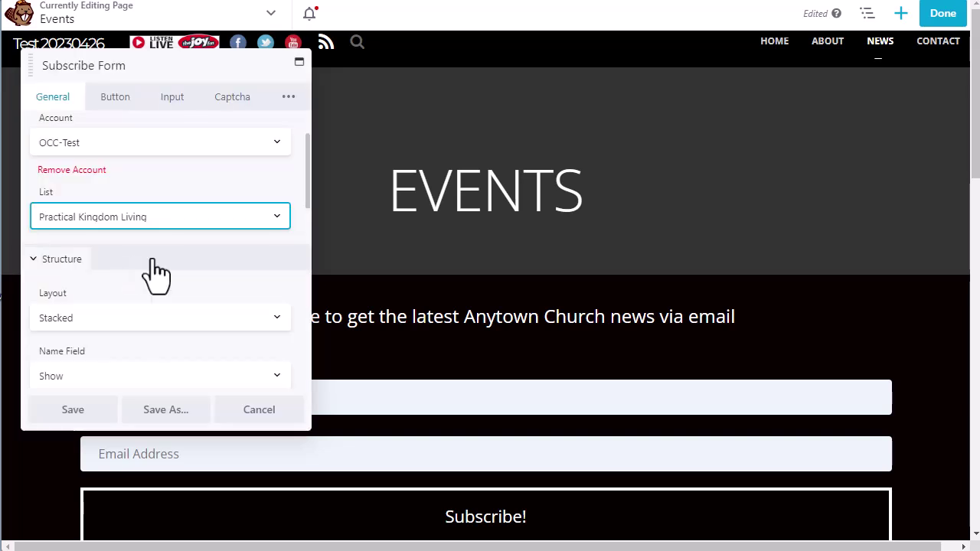
scroll(180, 249, down, 1)
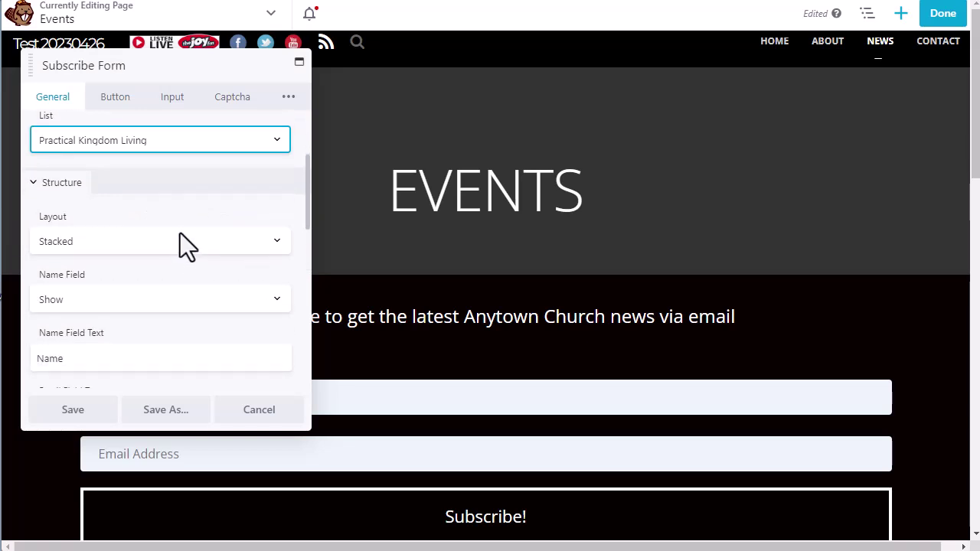
Set the Notification Subject to 'Thanks for subscribing to OurChurch.Com!'
scroll(197, 209, down, 1)
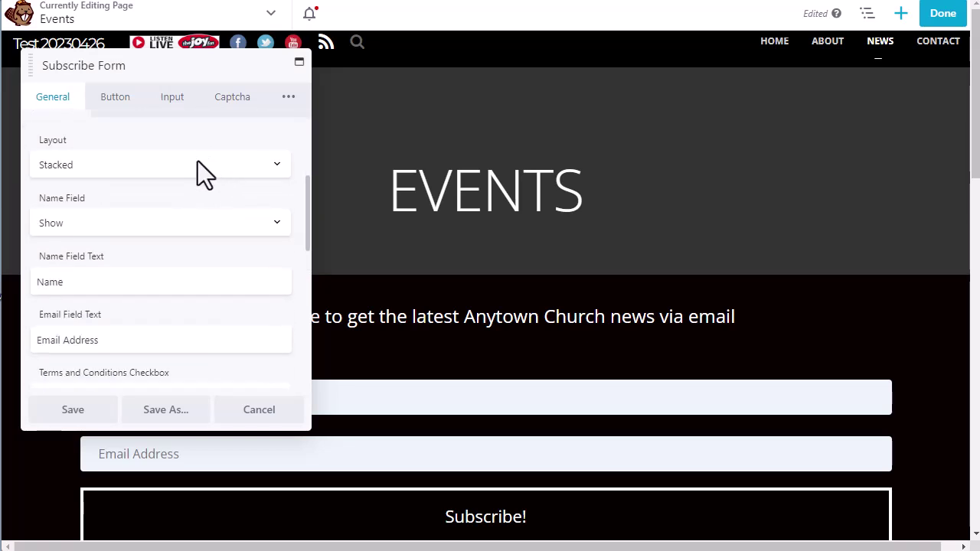
scroll(198, 161, down, 4)
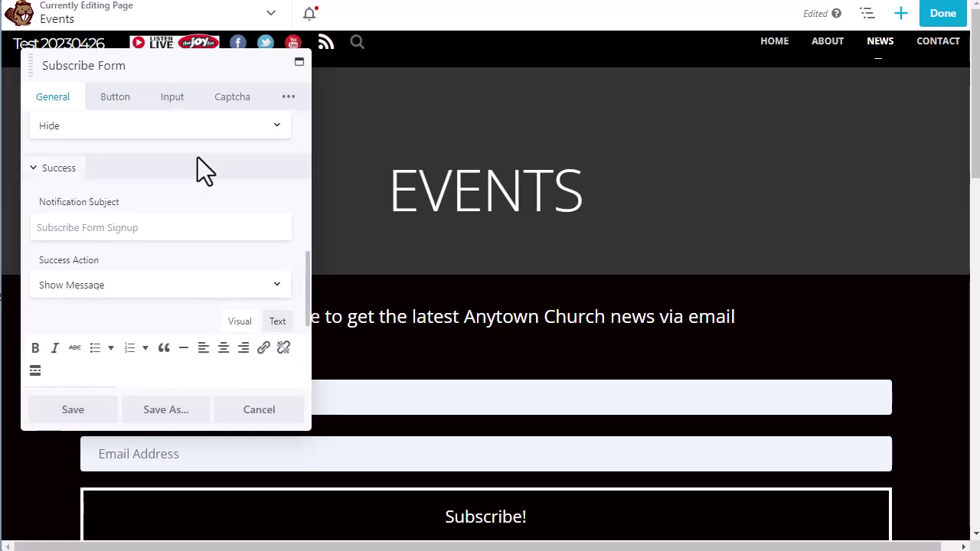
scroll(198, 170, down, 1)
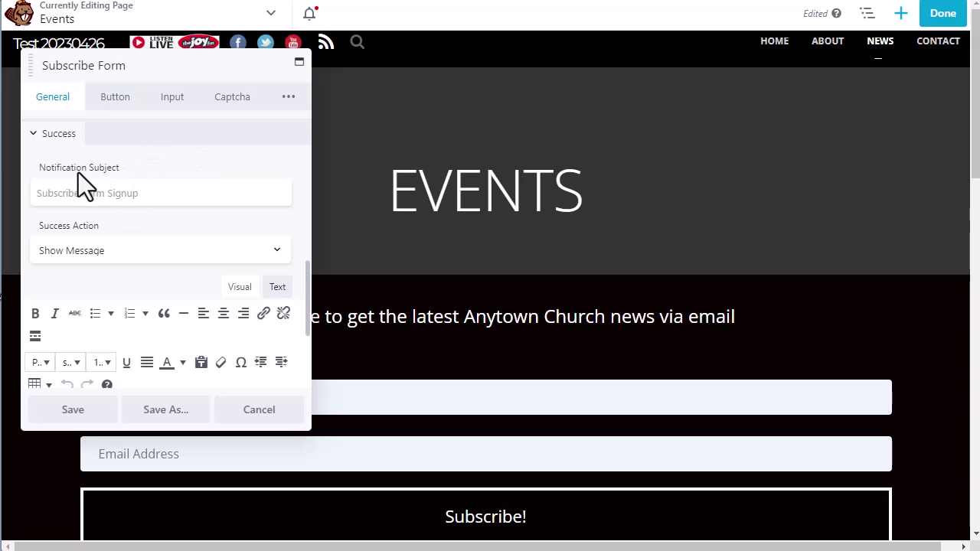
click(116, 194)
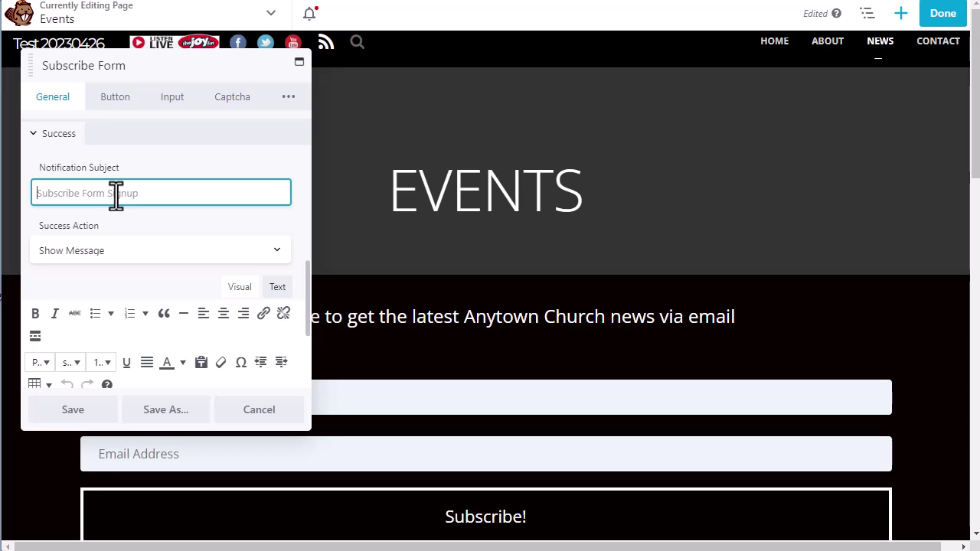
text(Thanks for sub)
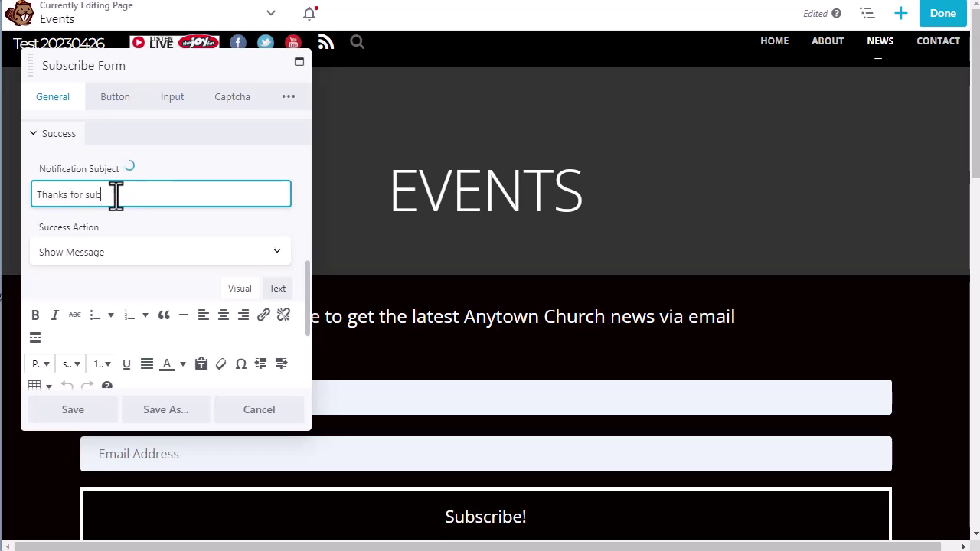
text(scribing to OurChurch.Com!)
scroll(148, 218, down, 2)
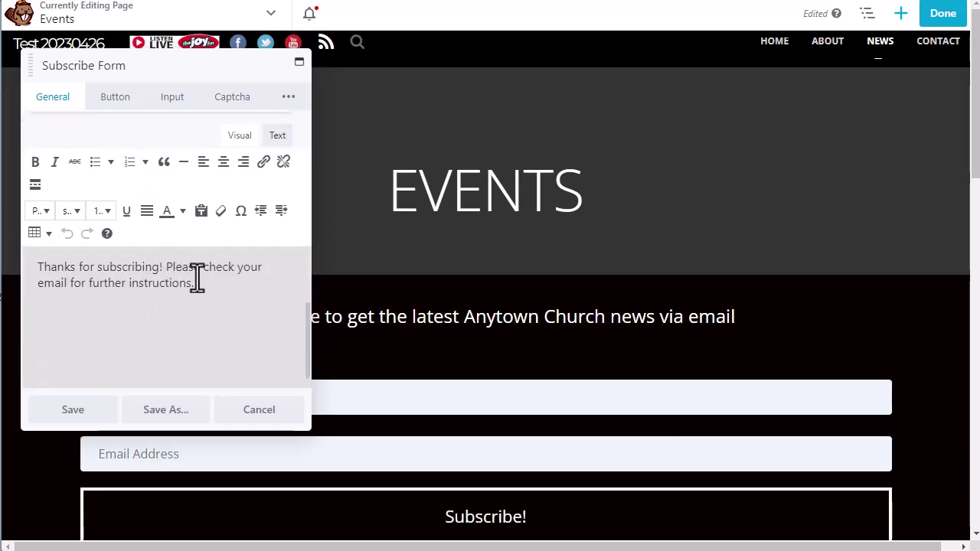
Bring up the Subscribe Form's Captcha settings
scroll(198, 278, up, 5)
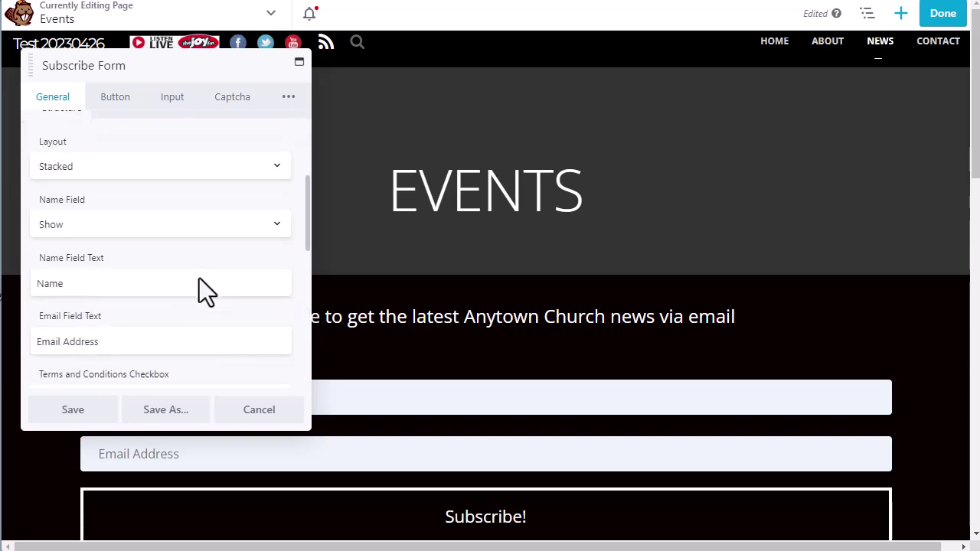
scroll(199, 278, up, 3)
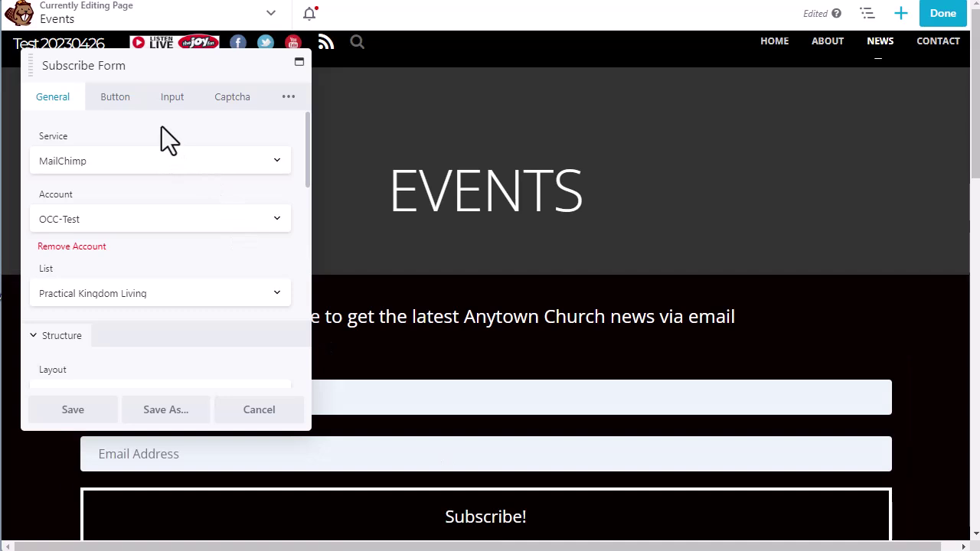
click(236, 108)
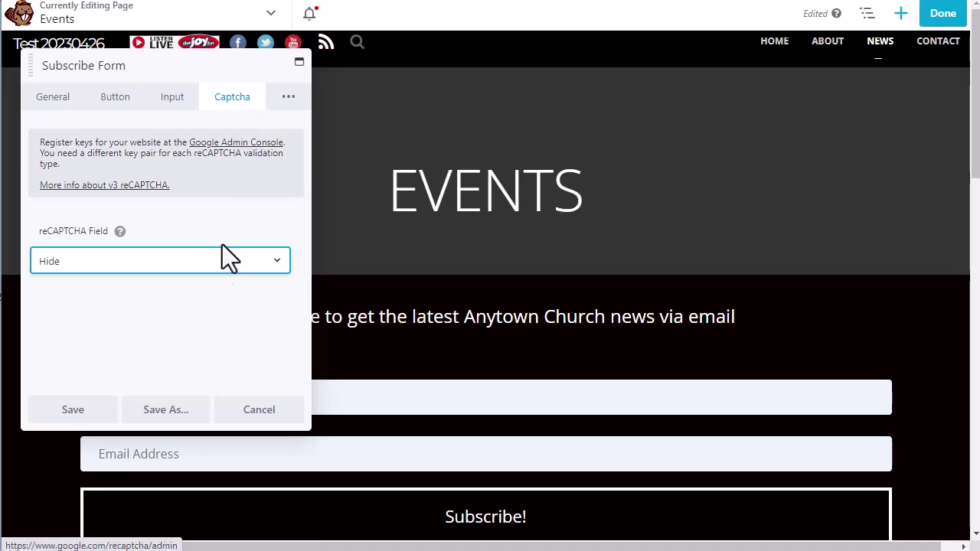
Set the reCAPTCHA Field to Show and open Google's Register a new site page
click(207, 260)
click(135, 282)
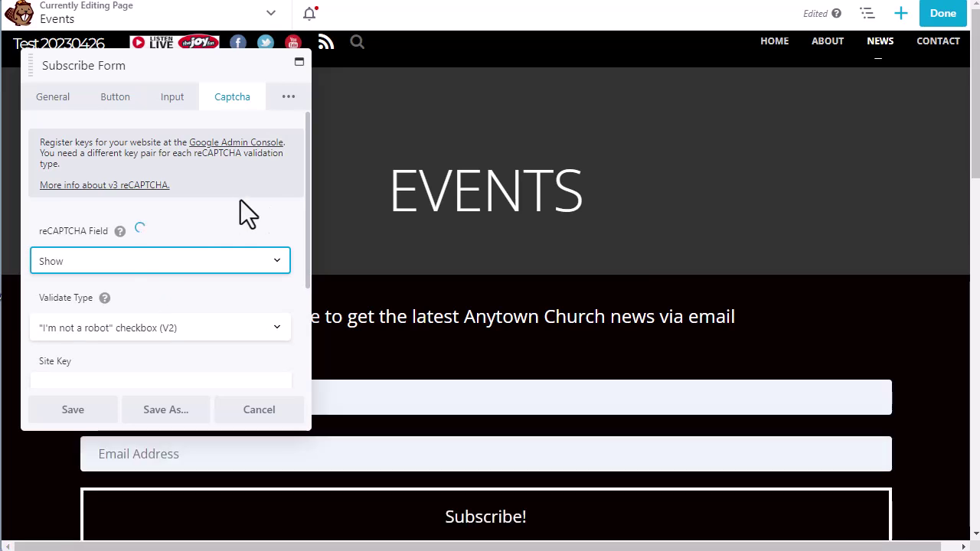
scroll(228, 193, down, 1)
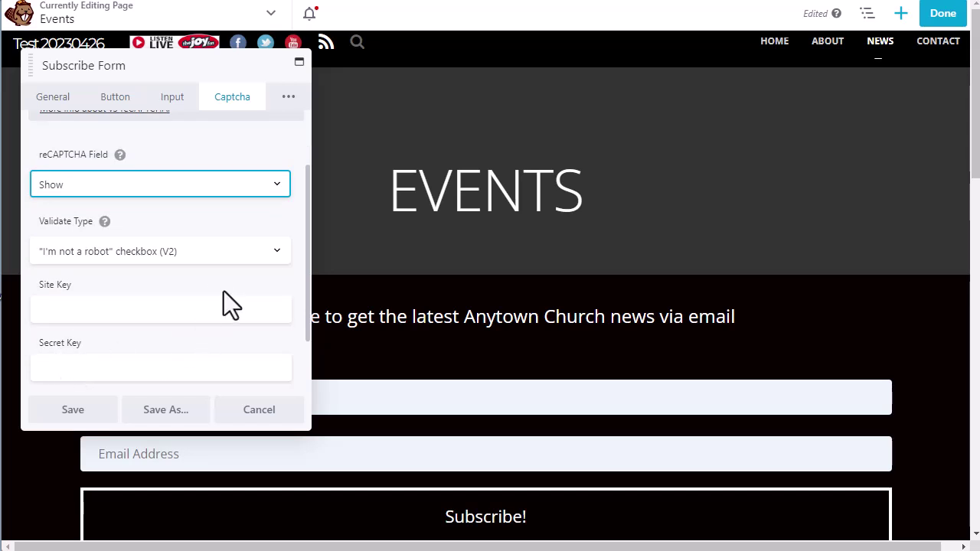
scroll(224, 291, up, 1)
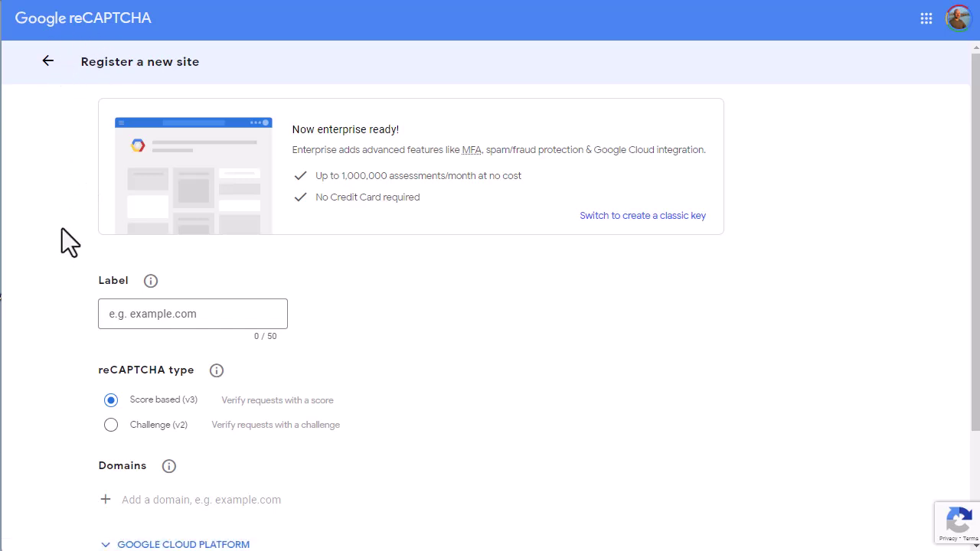
Enter 'OCC-Test' as the label for the new reCAPTCHA site
scroll(62, 229, down, 1)
click(200, 237)
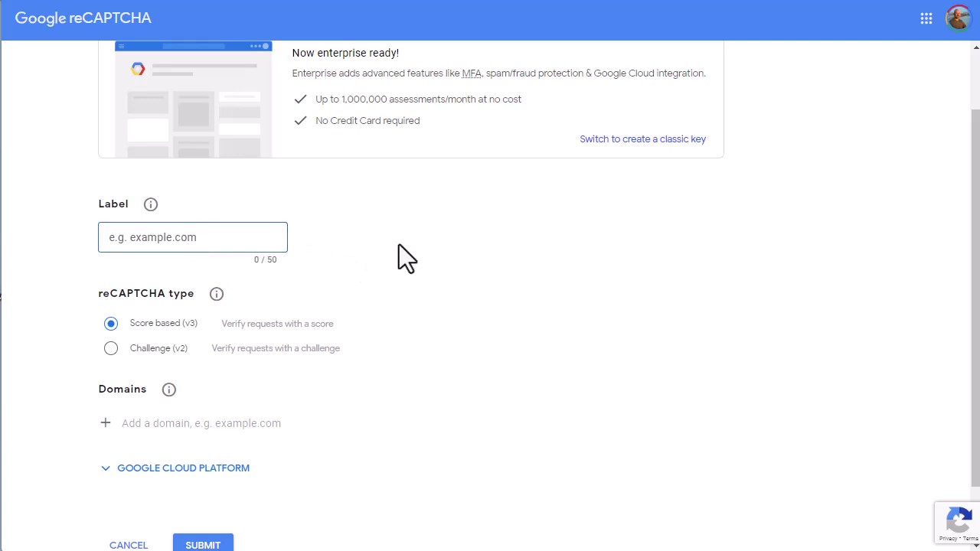
text(0)
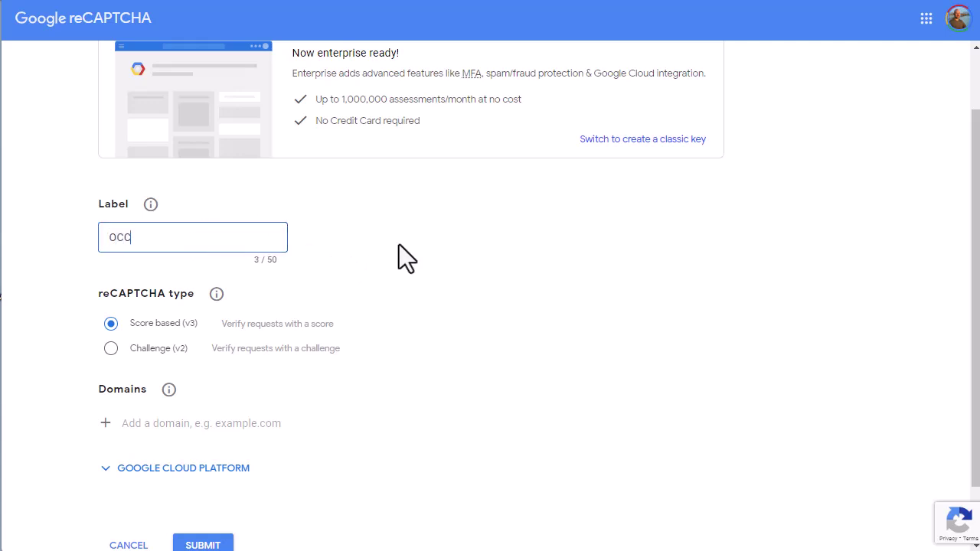
text(-Test)
scroll(407, 261, down, 1)
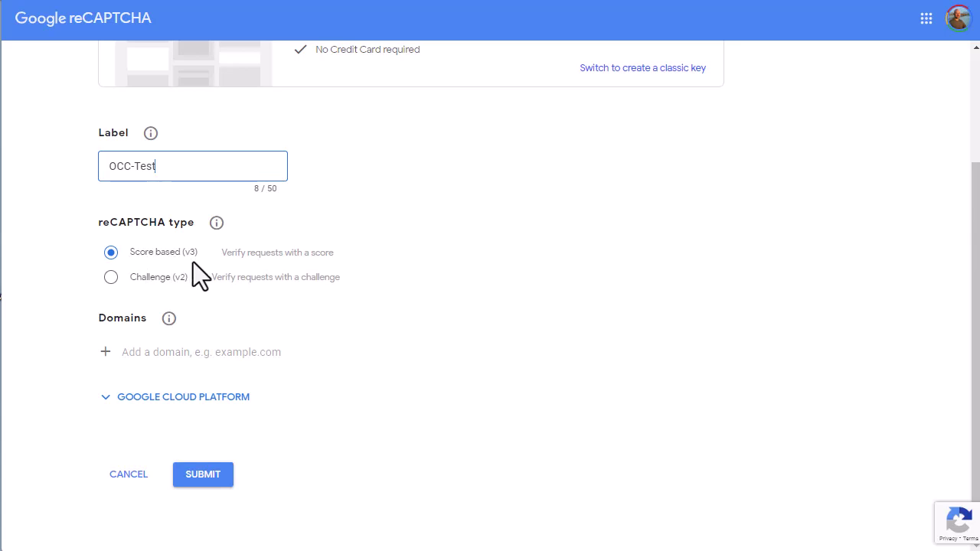
Add occcustomsite.com as the domain, trimming the pasted address, and submit the registration
click(182, 351)
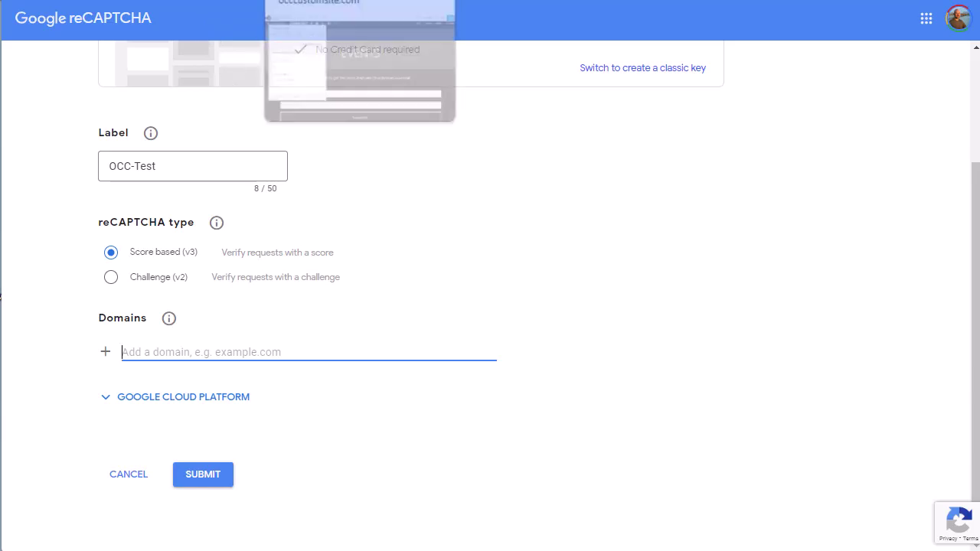
click(360, 0)
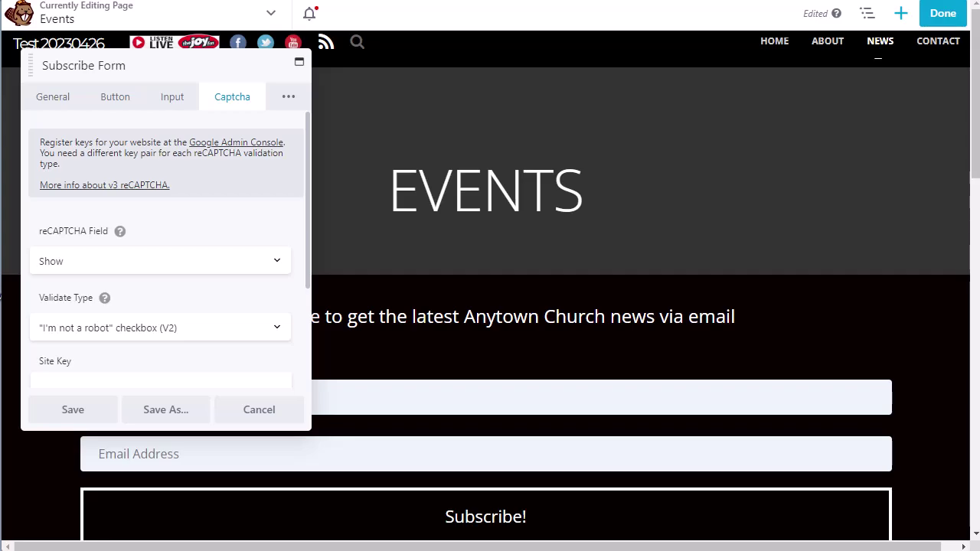
click(266, 3)
text(http://occcustomsite.com/)
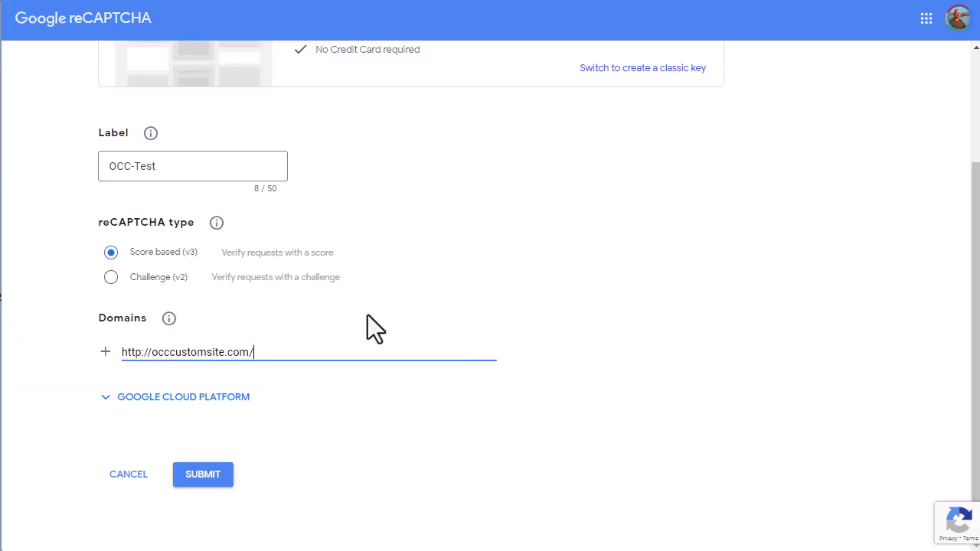
key(BackSpace)
key(Left)
key(Left)
key(Left)
key(Left)
key(Left)
key(Left)
key(Left)
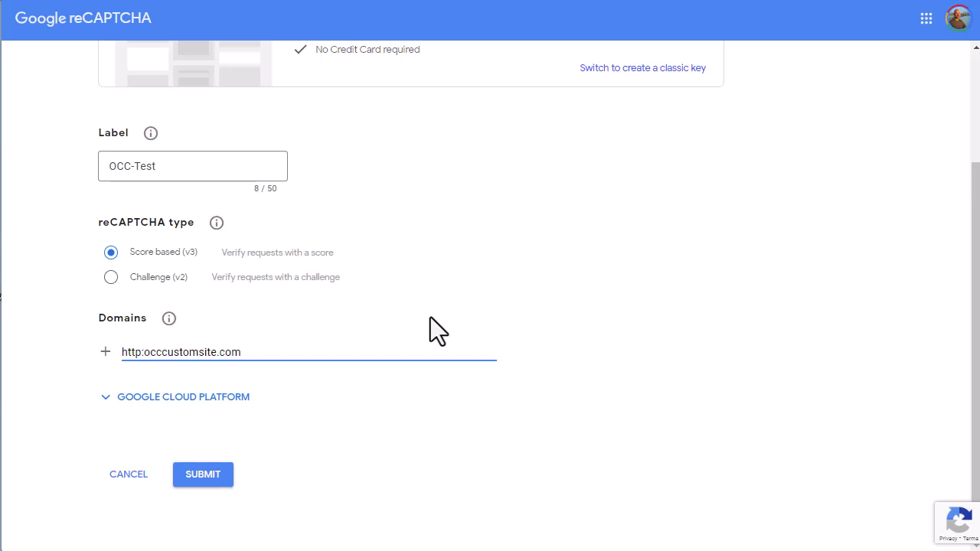
key(BackSpace)
key(BackSpace)
key(BackSpace)
key(BackSpace)
key(BackSpace)
key(BackSpace)
key(BackSpace)
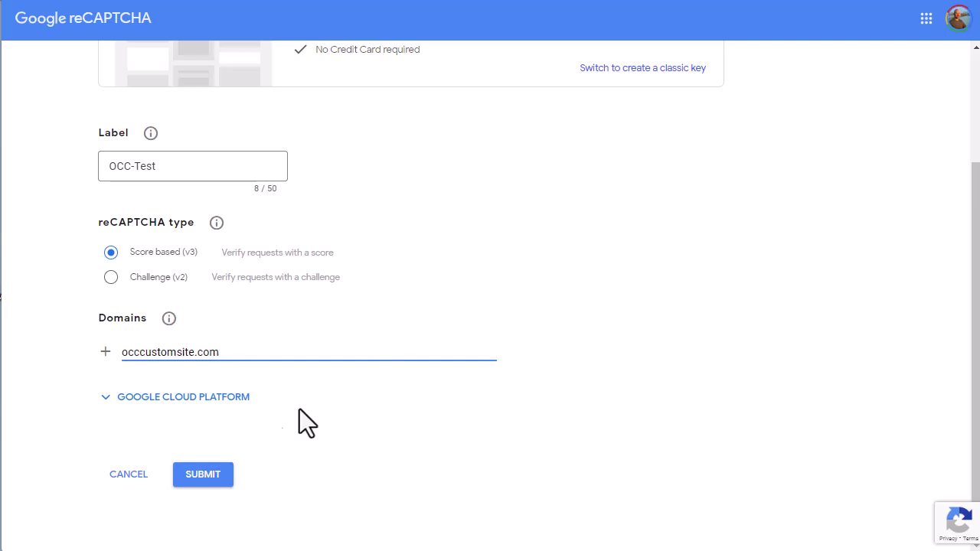
click(210, 476)
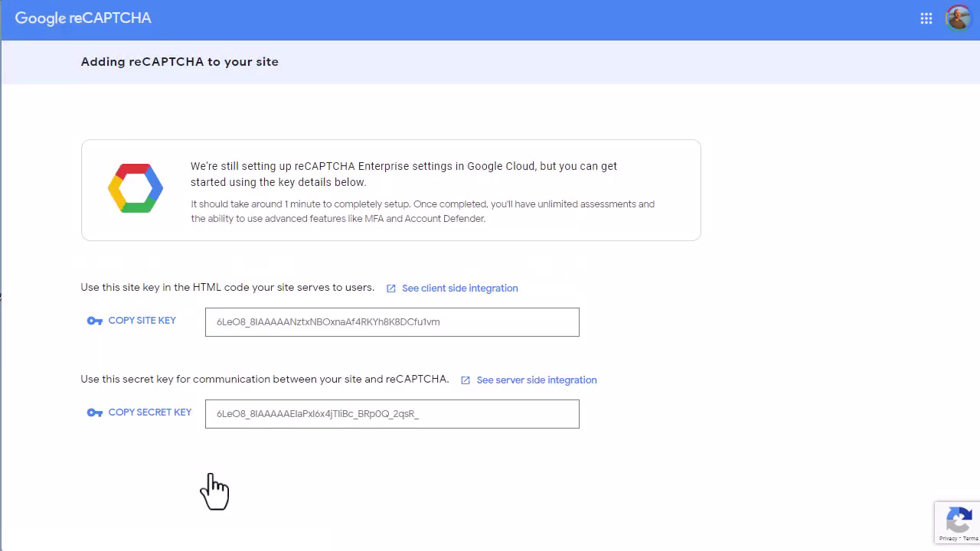
Copy the generated reCAPTCHA site key into the Subscribe Form's Site Key field
scroll(168, 359, down, 1)
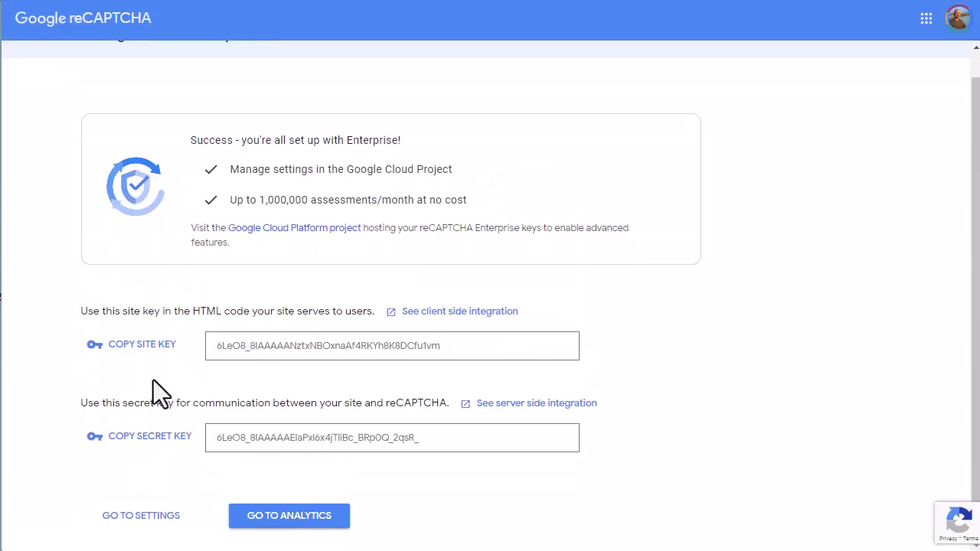
click(140, 346)
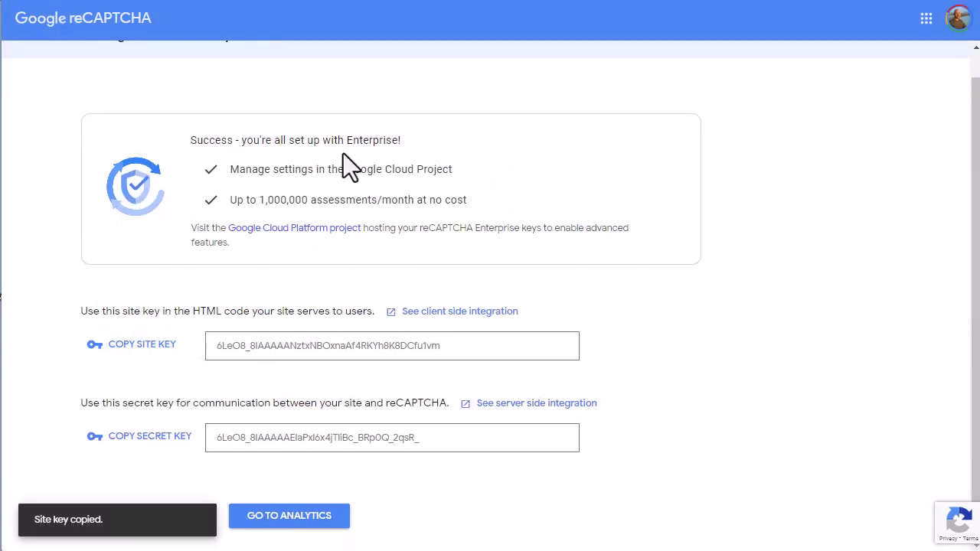
key(ctrl+Tab)
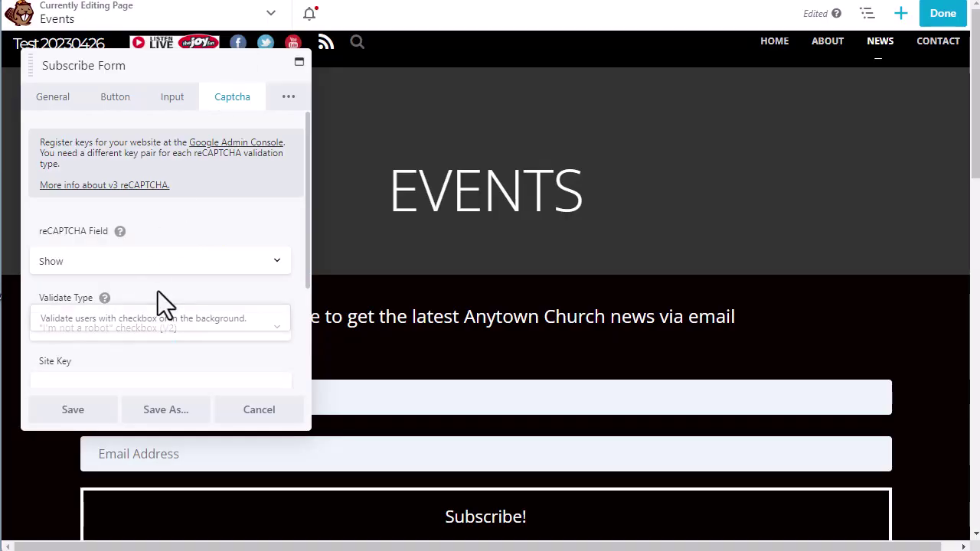
scroll(160, 289, down, 1)
scroll(208, 222, down, 1)
click(90, 242)
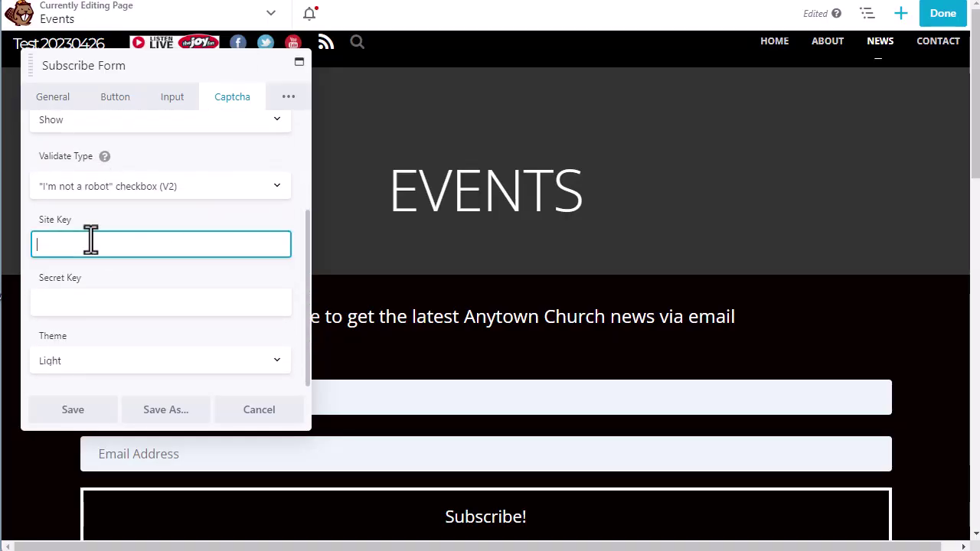
key(ctrl+v)
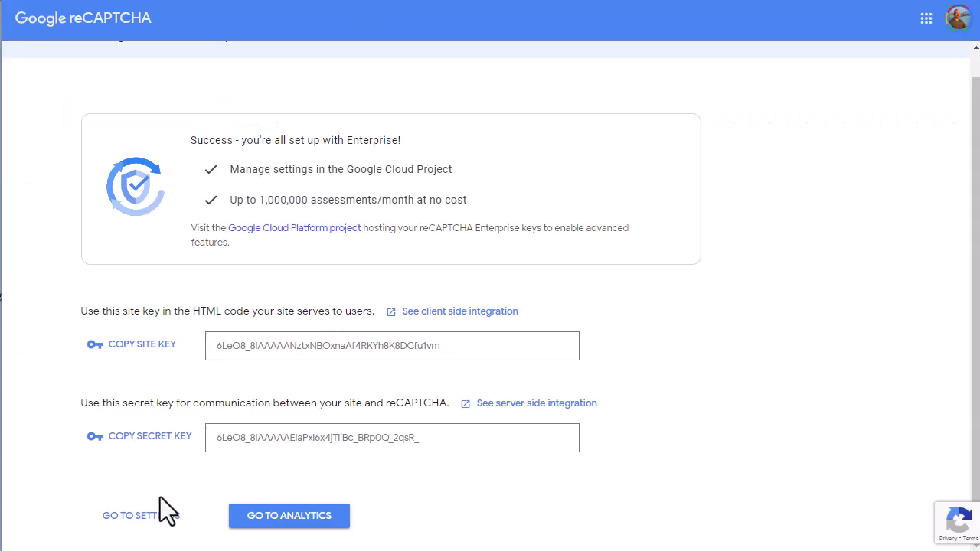
Copy the secret key into the Secret Key field
click(138, 436)
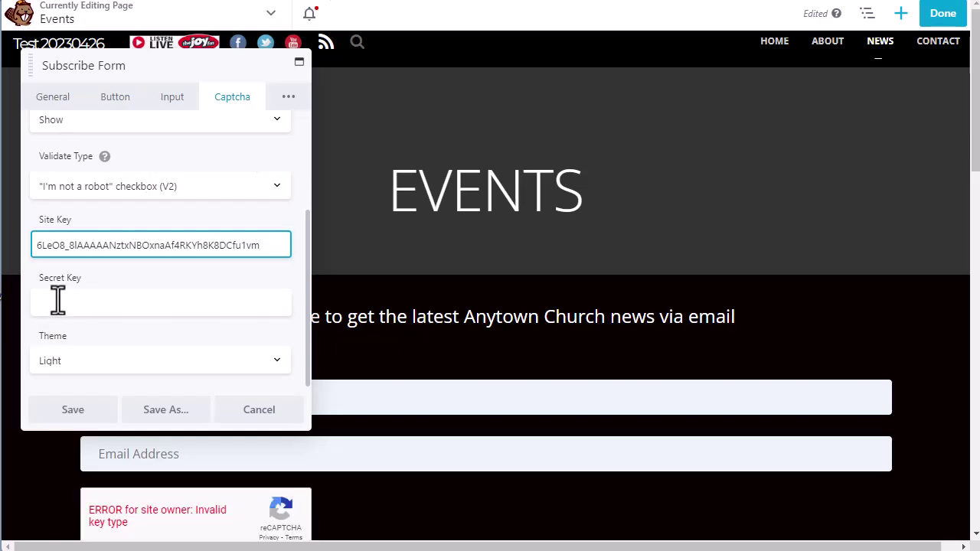
click(58, 302)
key(ctrl+v)
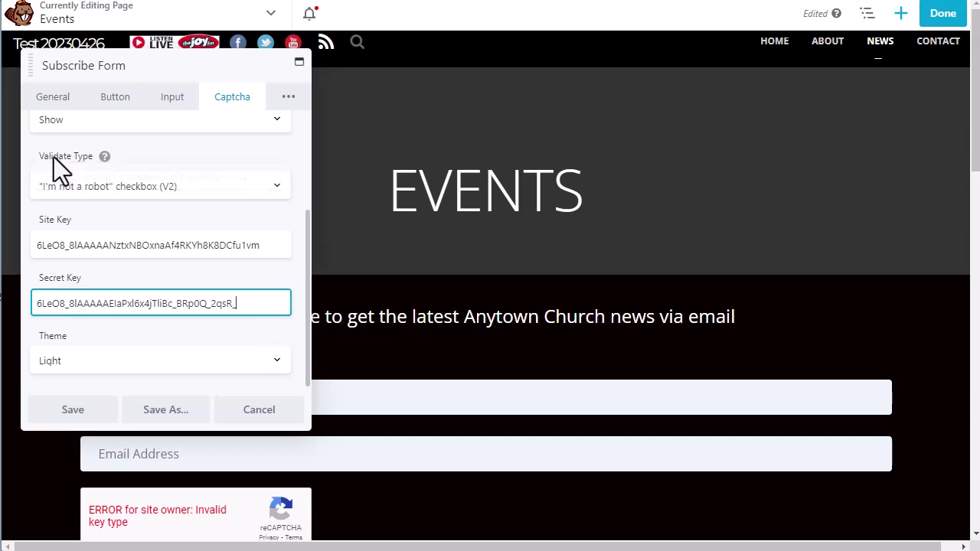
Change the Subscribe Form's reCAPTCHA Validate Type to Invisible (V3) and save the module settings
click(216, 194)
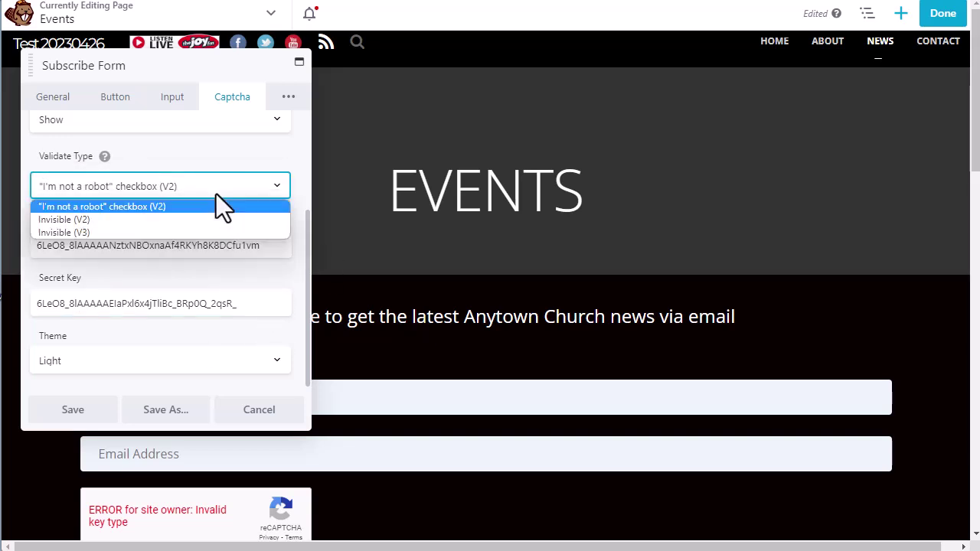
click(92, 234)
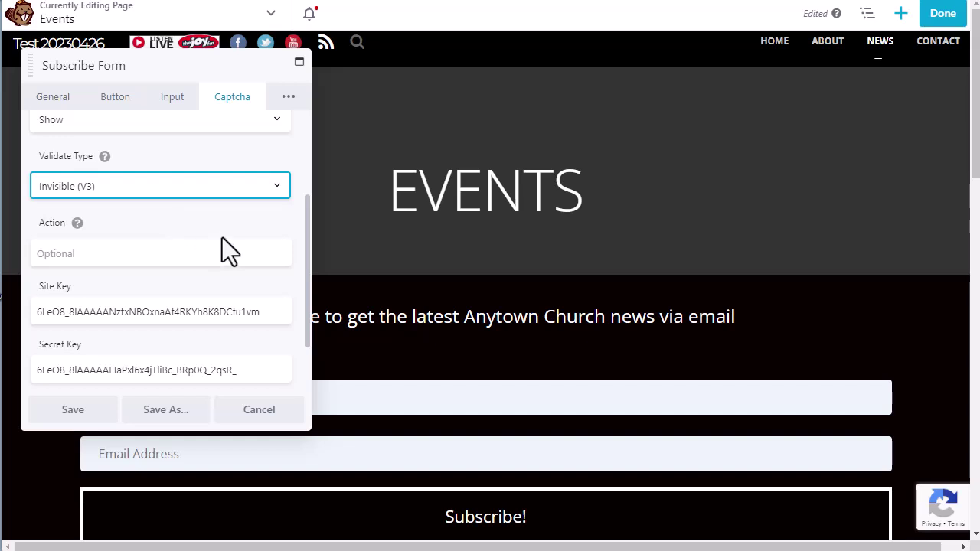
scroll(226, 237, down, 2)
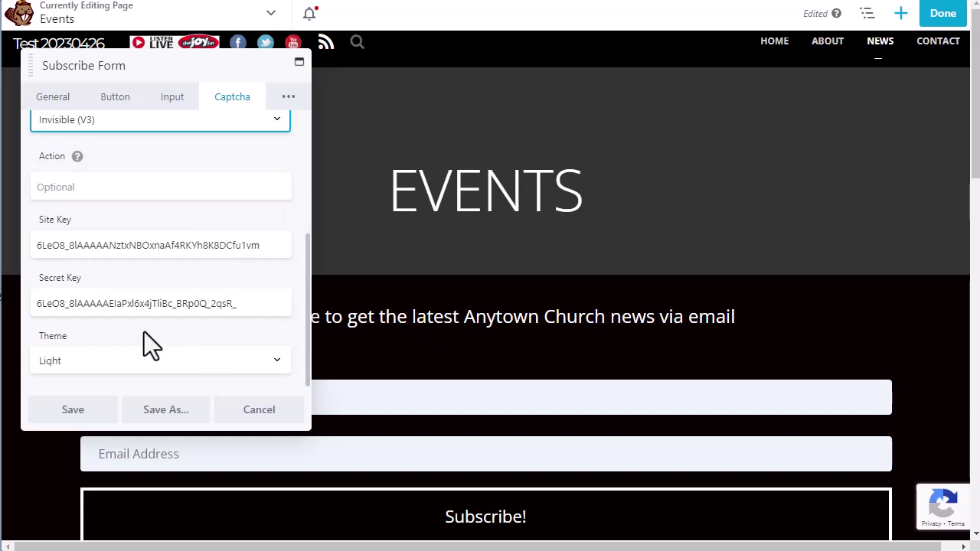
click(82, 410)
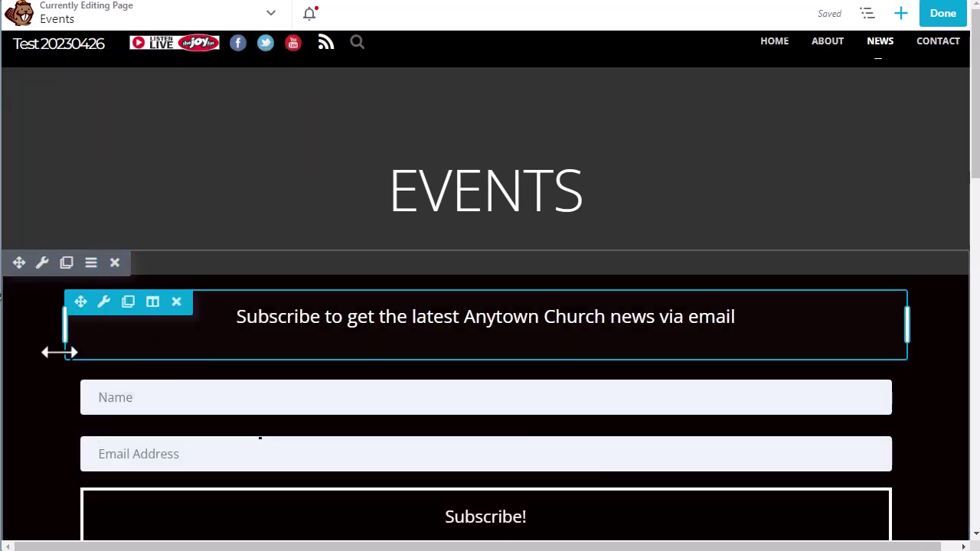
Narrow the subscribe form module from its left edge to about 476px wide
drag(55, 350, 48, 342)
scroll(48, 342, down, 3)
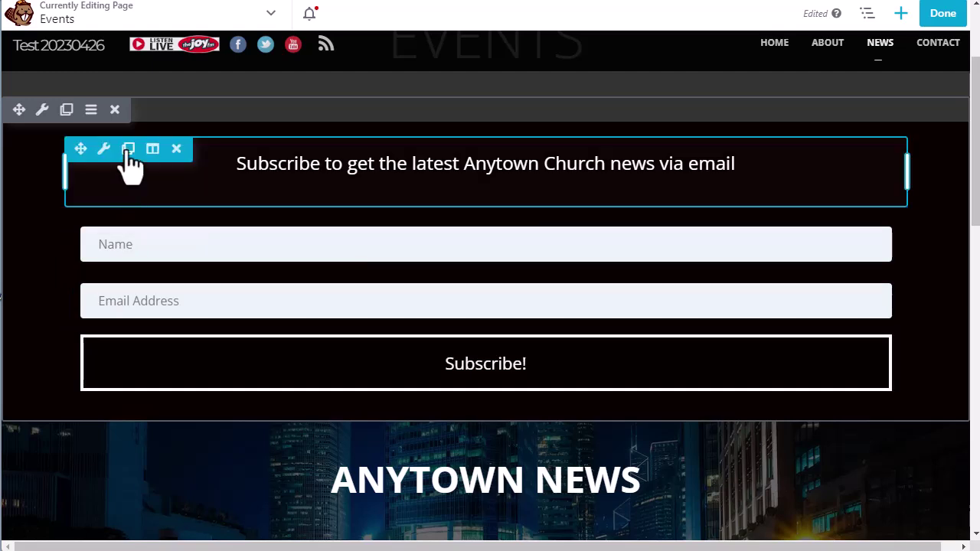
drag(63, 175, 300, 200)
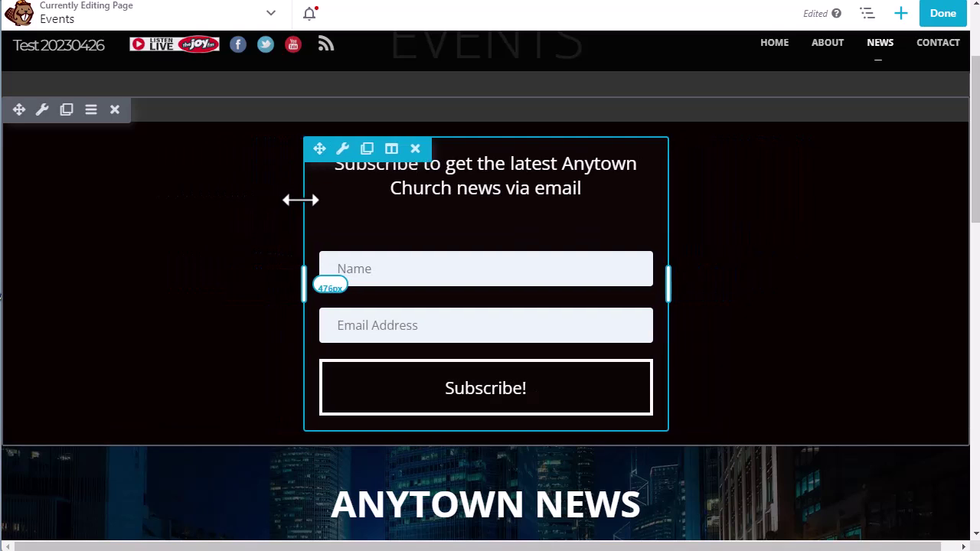
drag(300, 200, 298, 198)
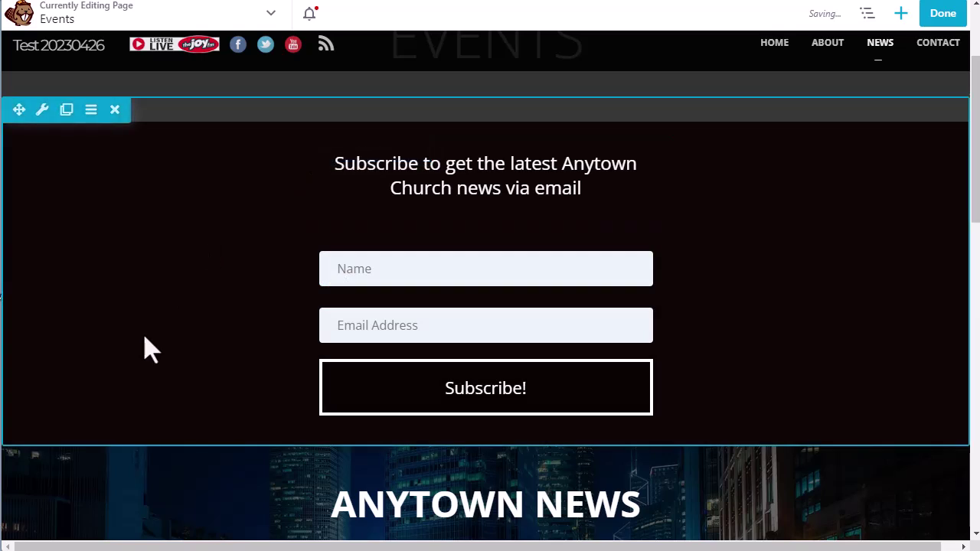
Publish the Events page, then view the narrowed form on the live NEWS page
click(944, 16)
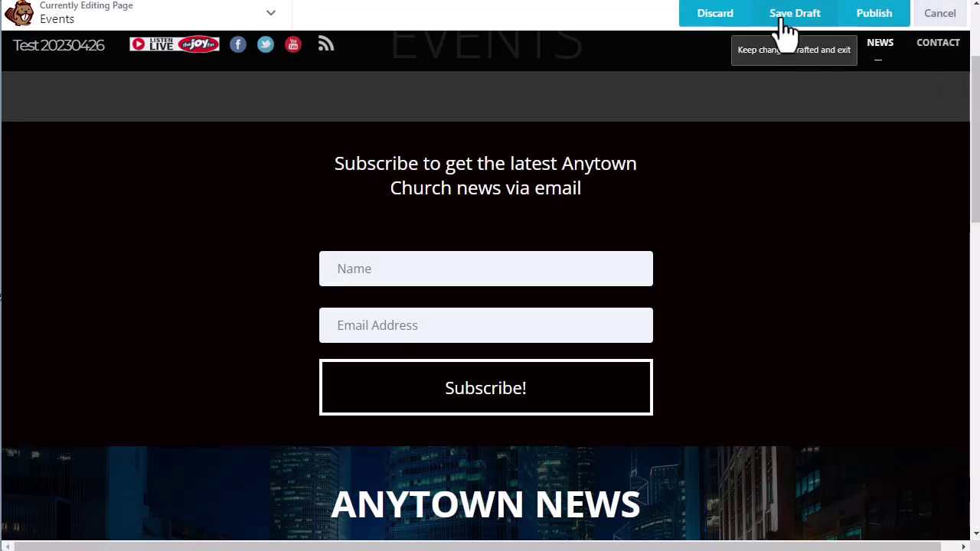
click(873, 22)
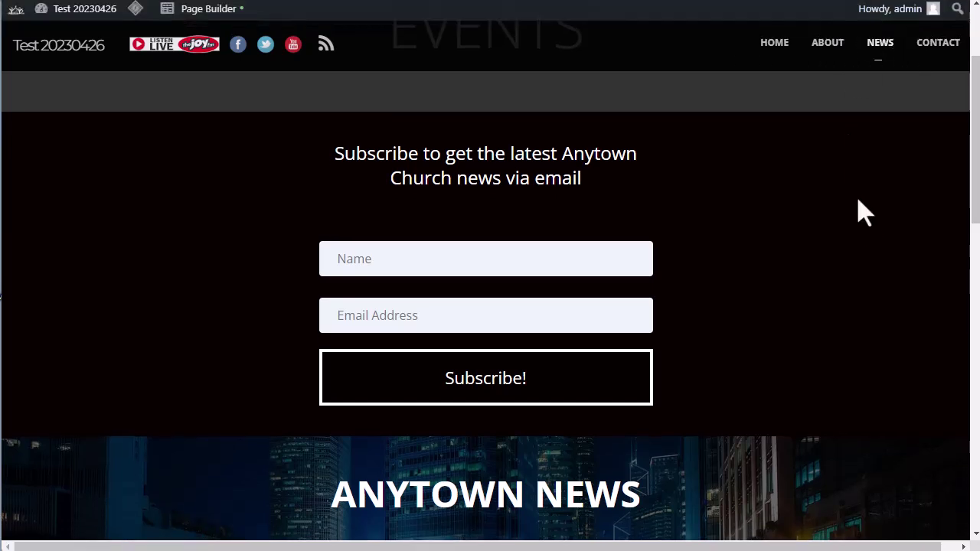
click(775, 47)
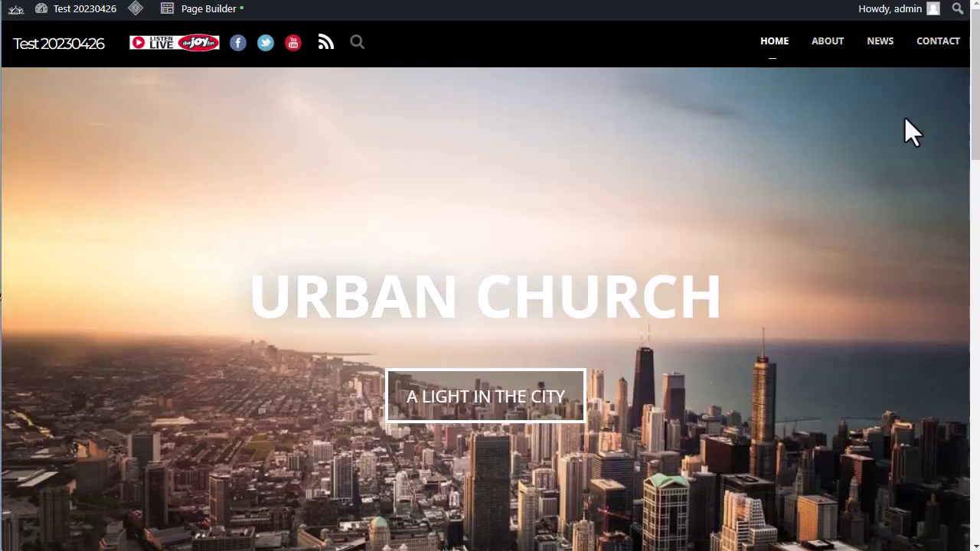
click(882, 47)
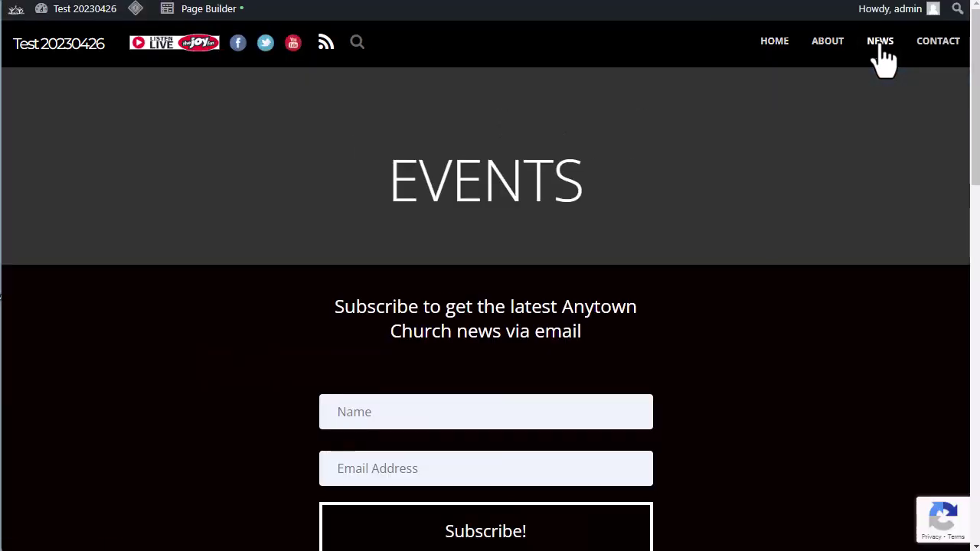
scroll(763, 200, down, 1)
scroll(764, 198, down, 1)
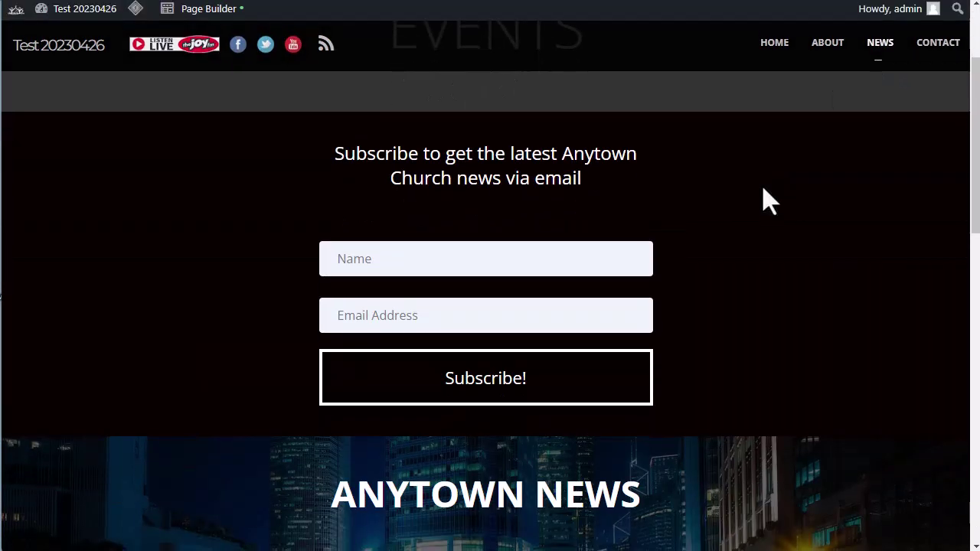
scroll(764, 198, down, 1)
scroll(765, 193, up, 3)
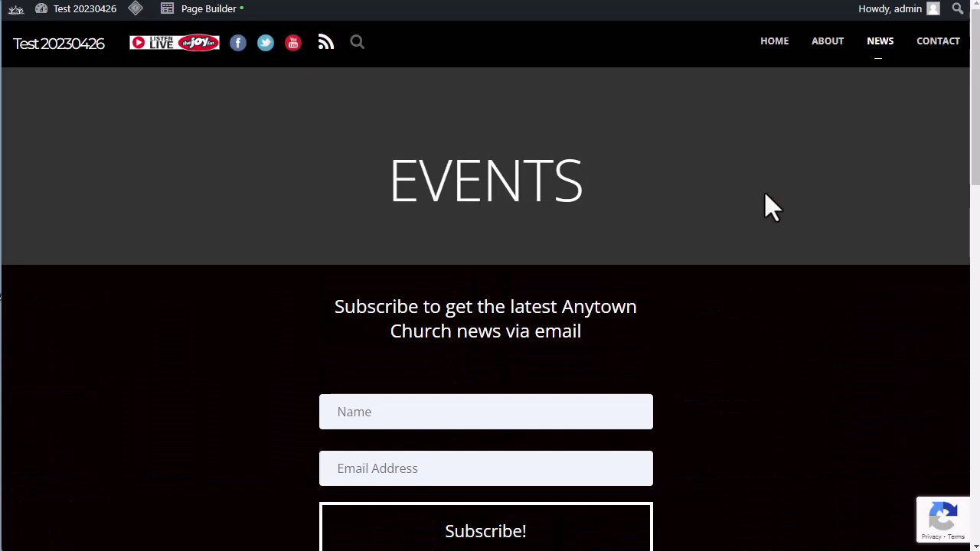